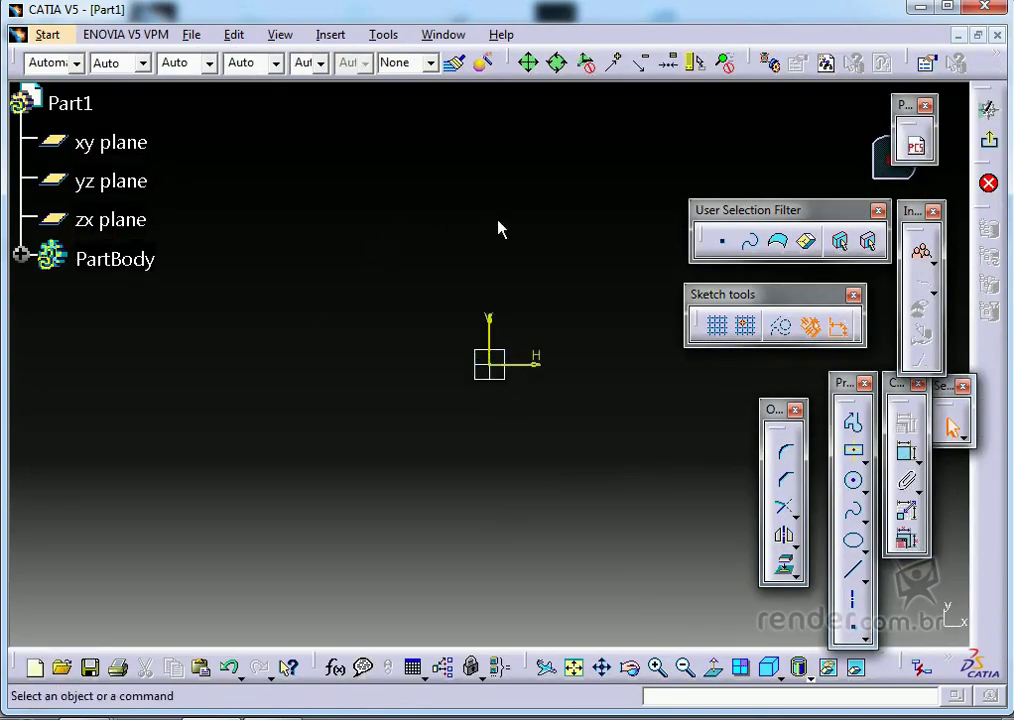
- Turn the sketch grid display and Snap to Point on and back off
click(715, 327)
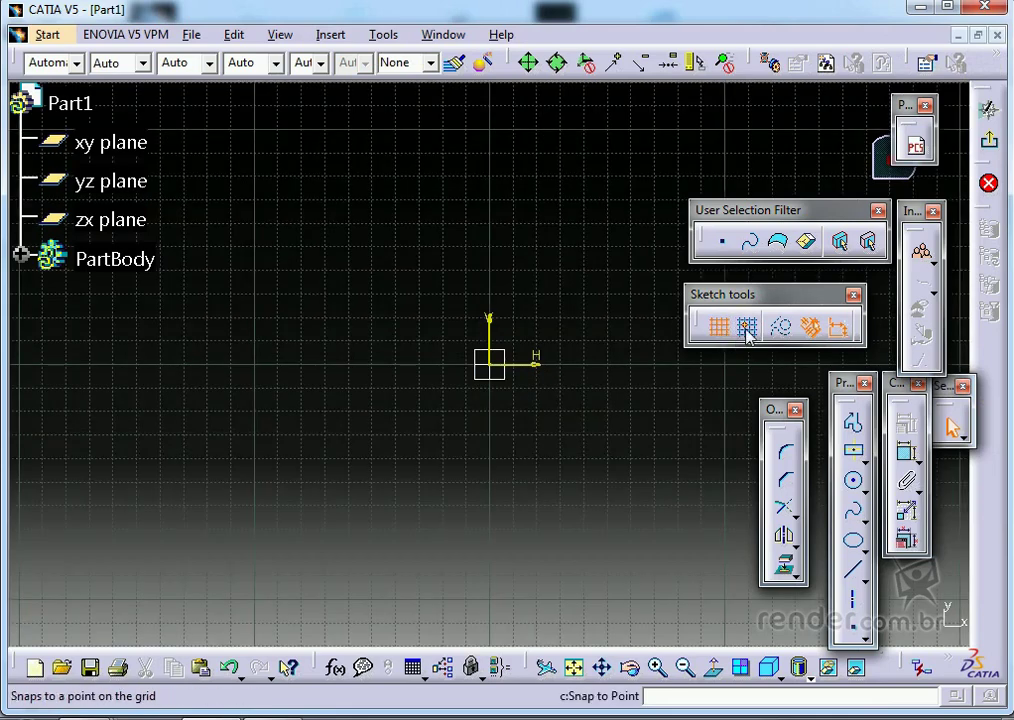
click(722, 334)
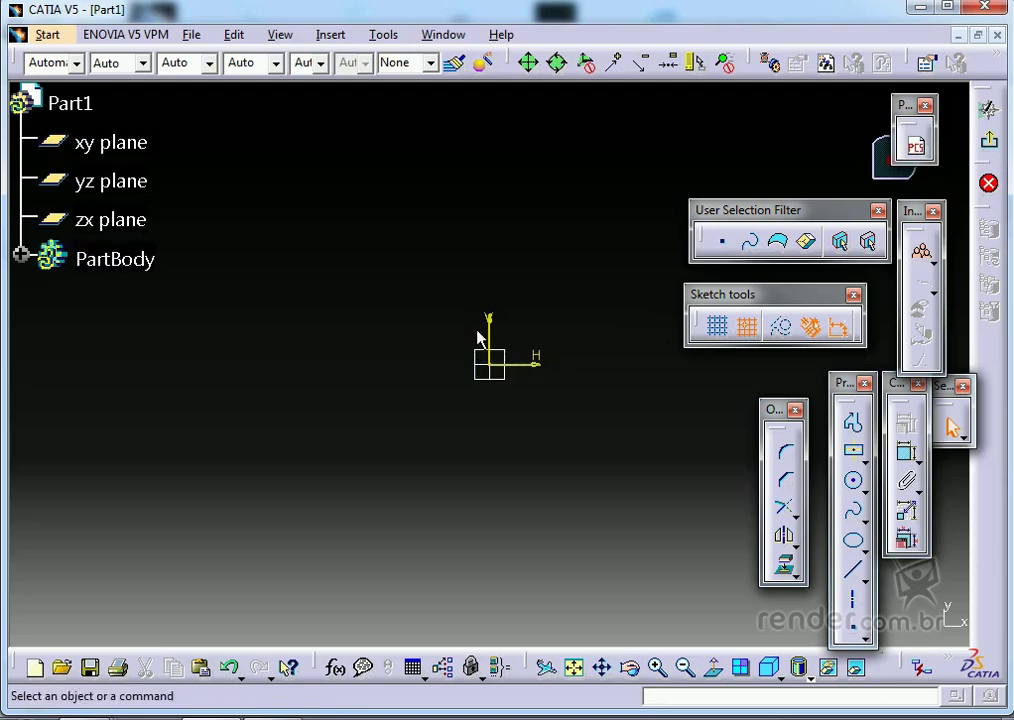
click(745, 328)
- Review the Mass, Graphic and Product properties of Part1, including its part number field
click(80, 105)
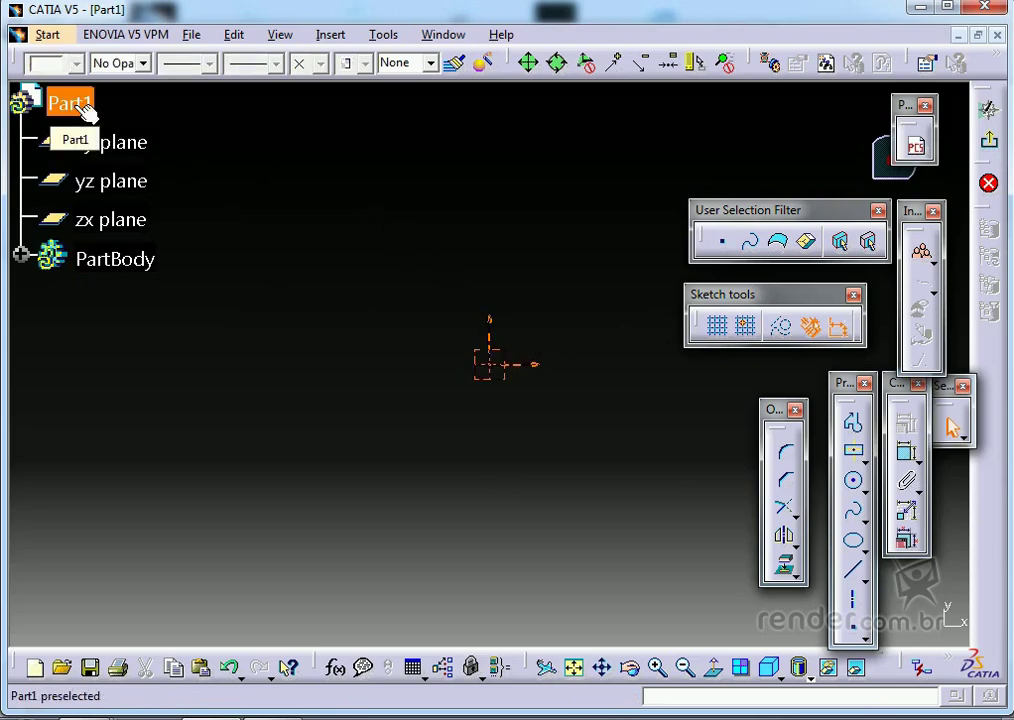
right_click(80, 106)
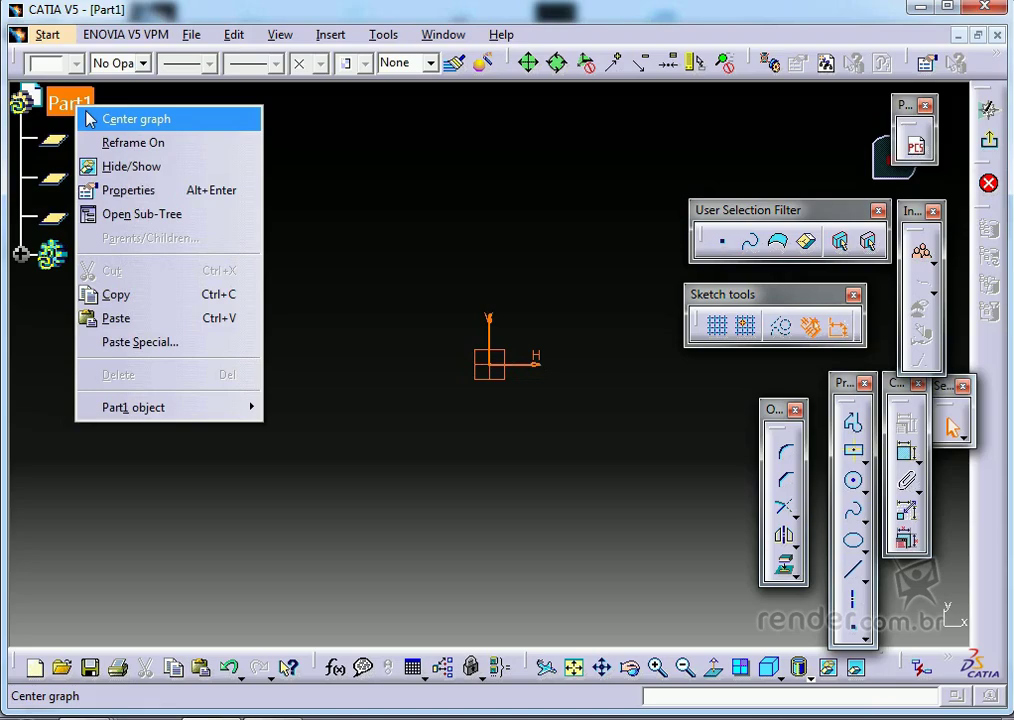
click(125, 190)
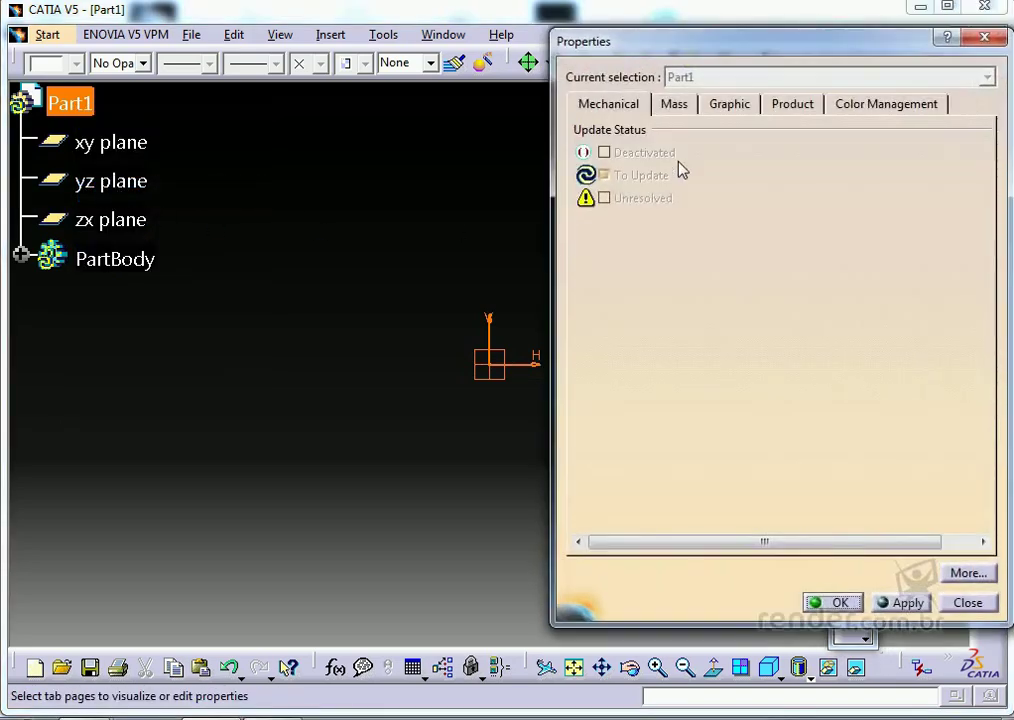
click(675, 108)
click(722, 108)
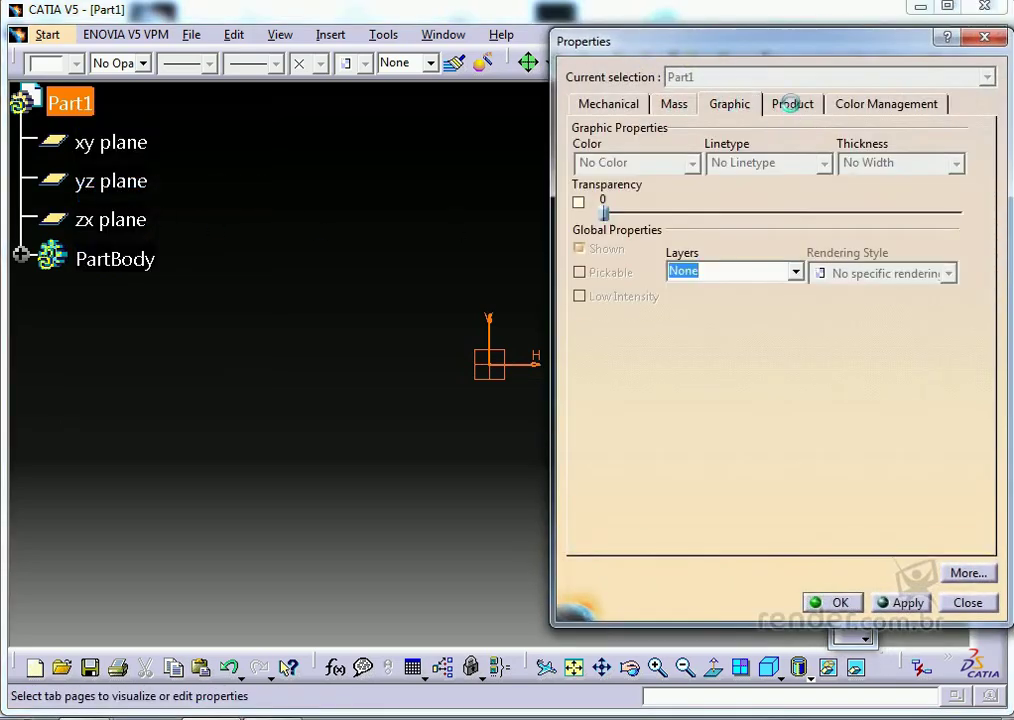
click(790, 104)
drag(704, 251, 645, 251)
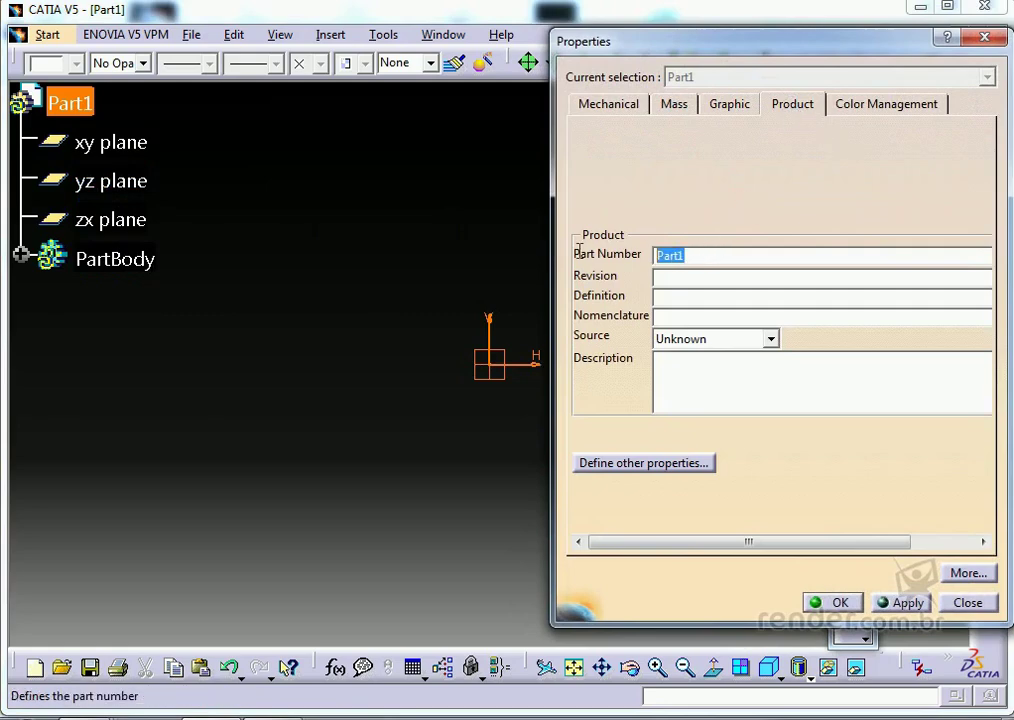
click(708, 256)
double_click(708, 256)
click(840, 603)
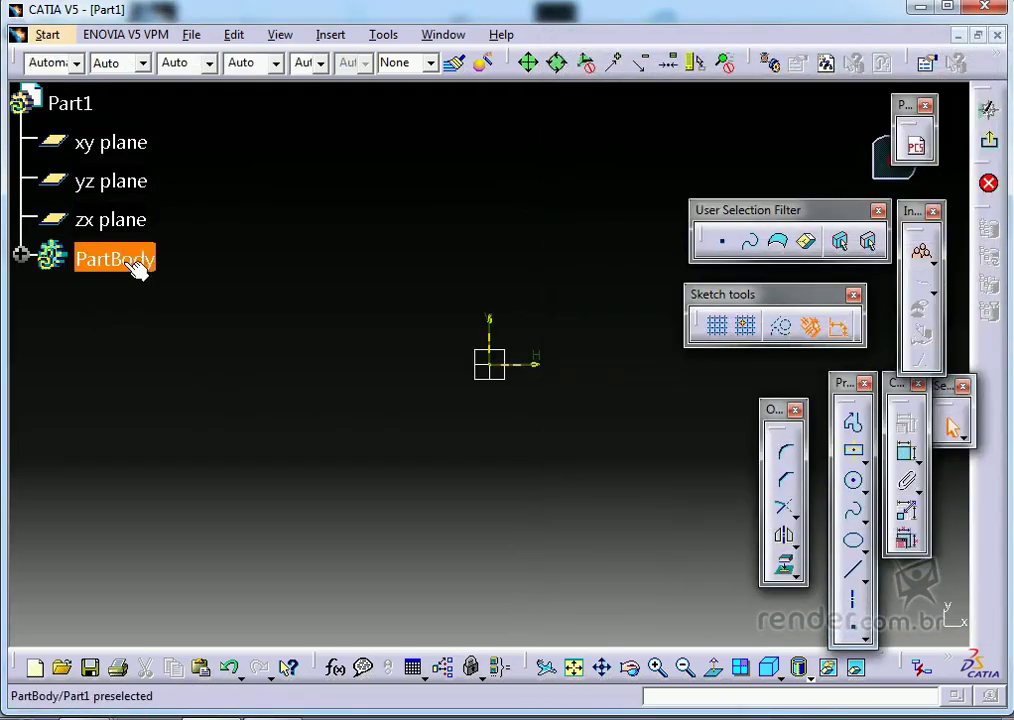
- Expand PartBody in the tree and sketch a horizontal line about 61 mm long from the origin toward negative H
click(21, 255)
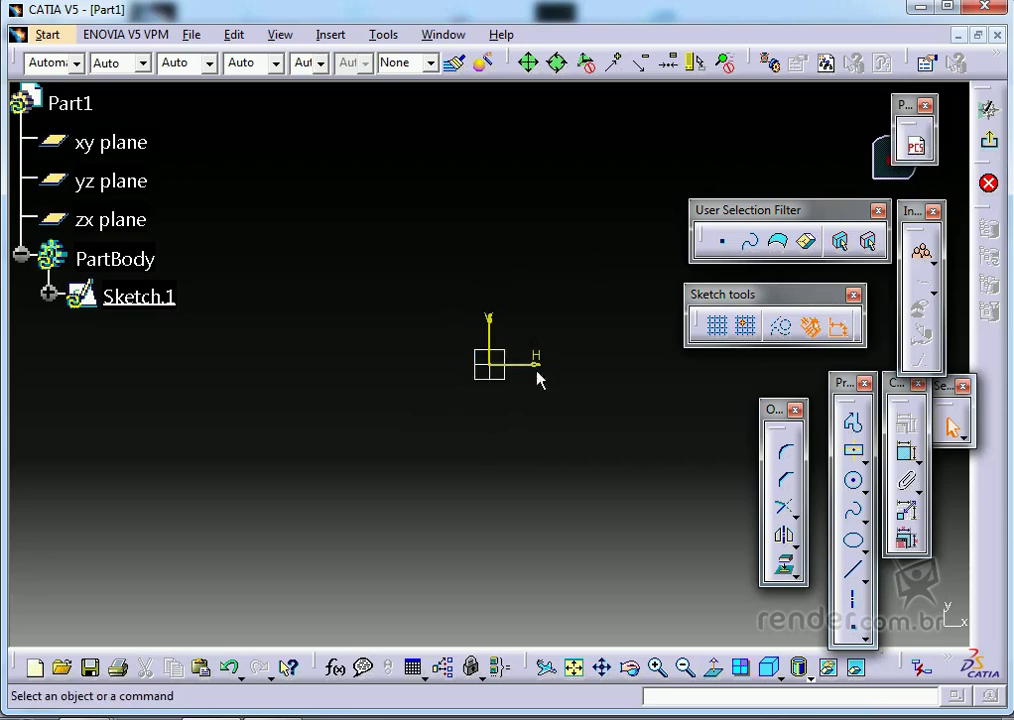
click(862, 580)
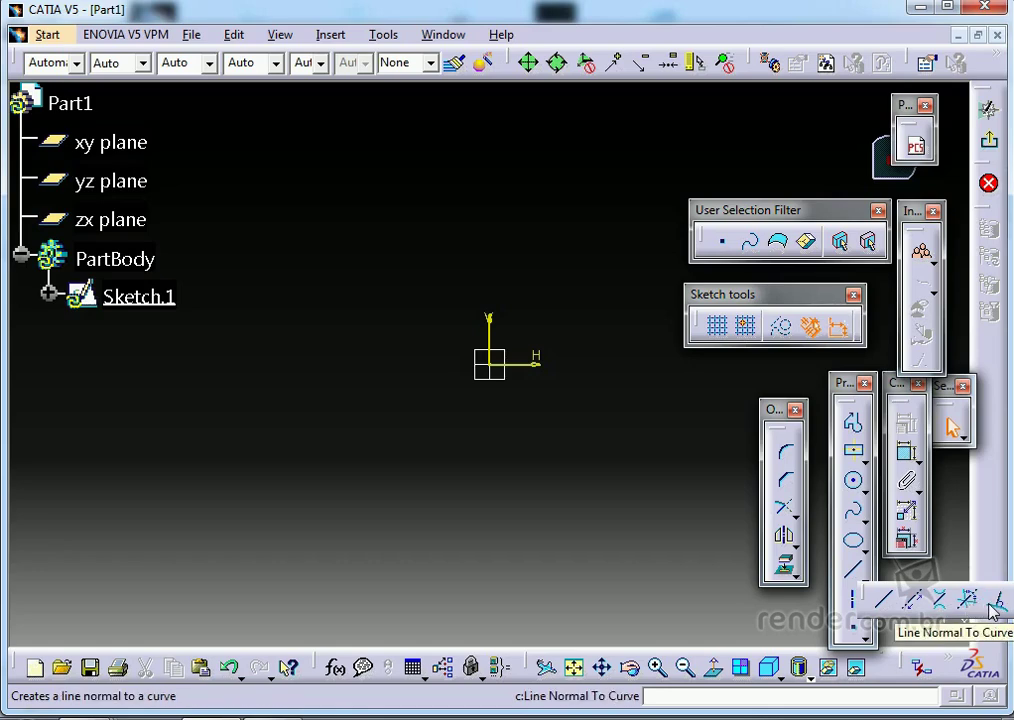
click(884, 607)
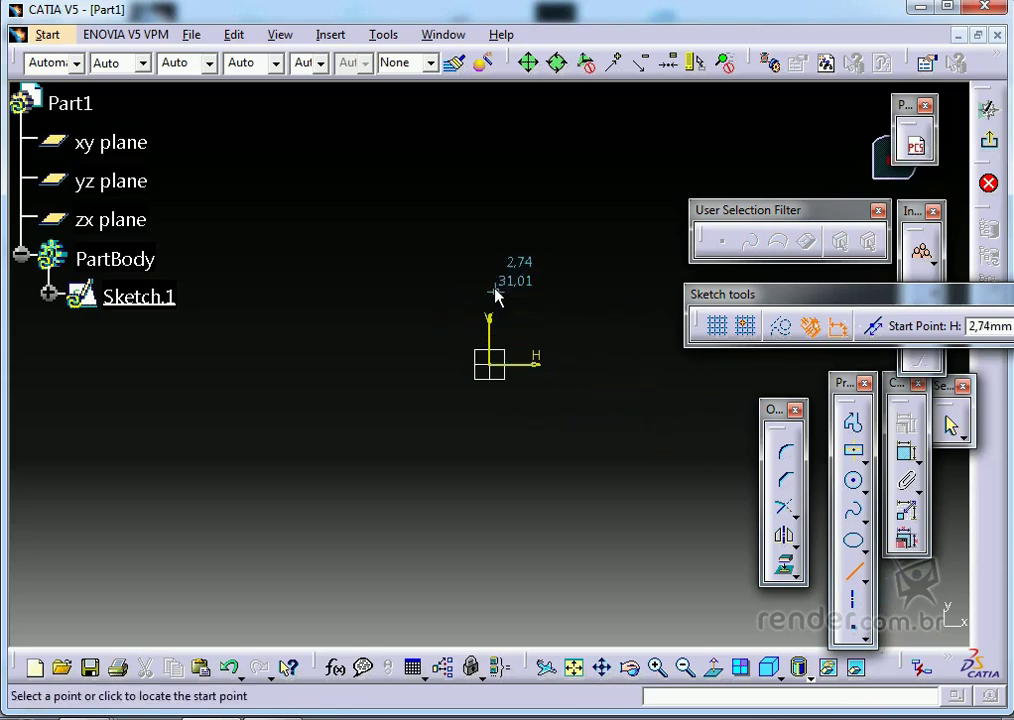
click(490, 370)
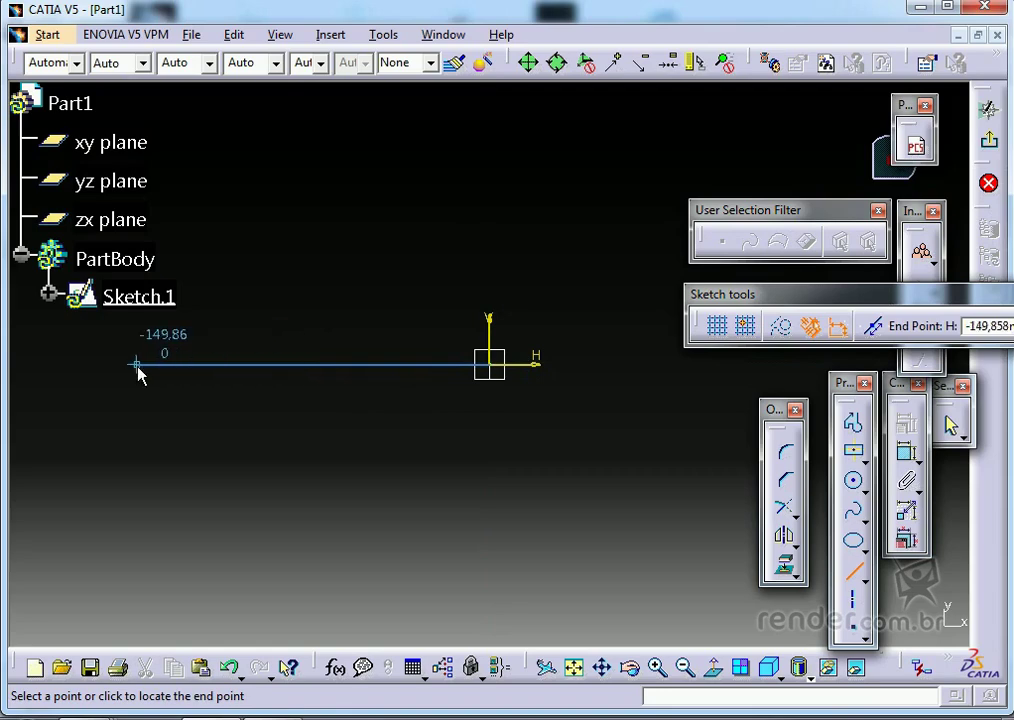
click(346, 366)
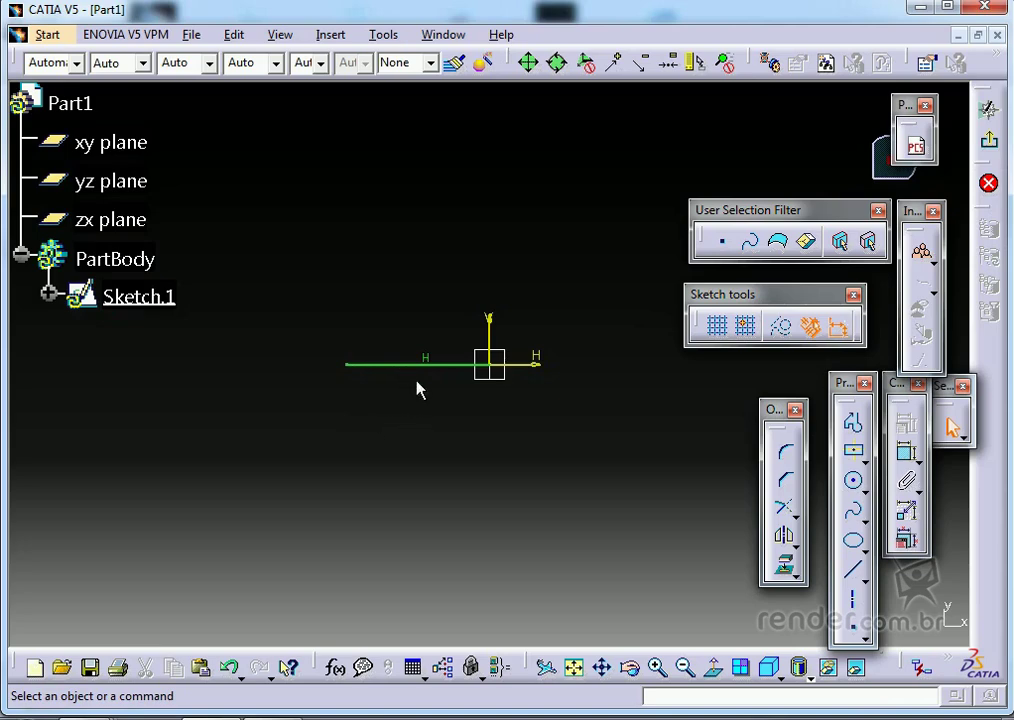
- Dimension the horizontal line's length above it and set the value to 100 mm
click(907, 457)
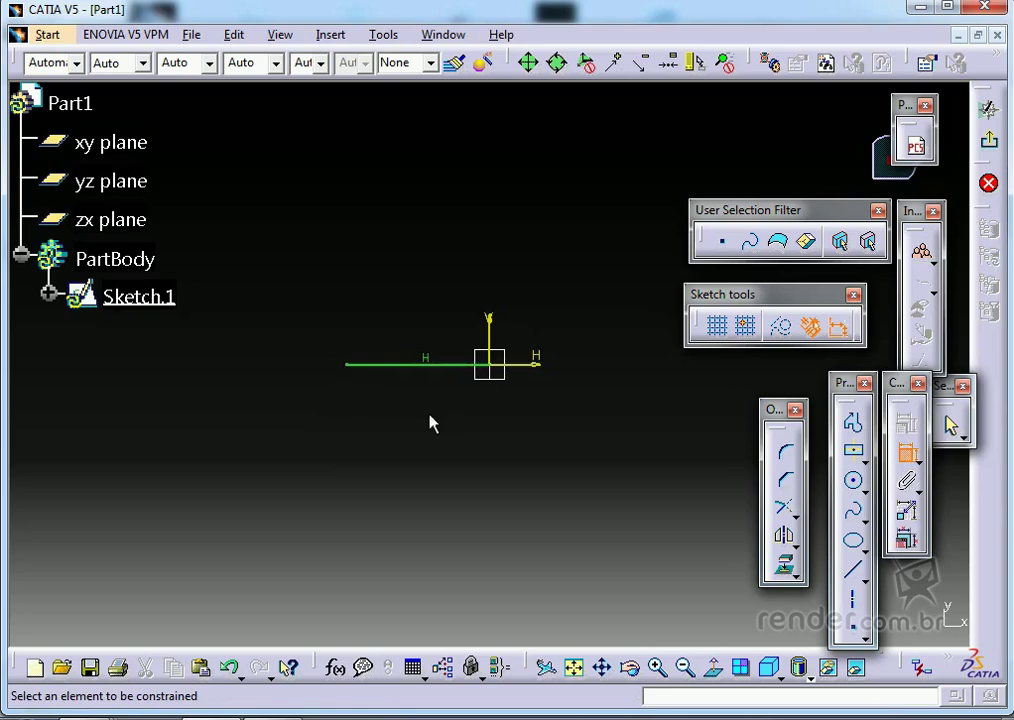
click(406, 368)
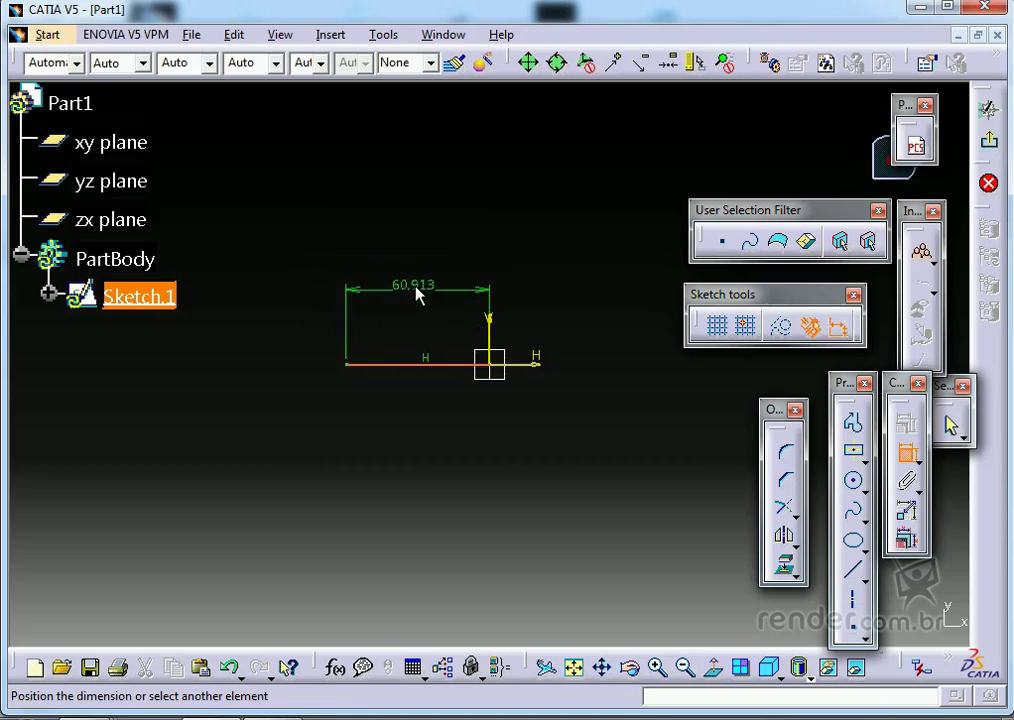
click(414, 292)
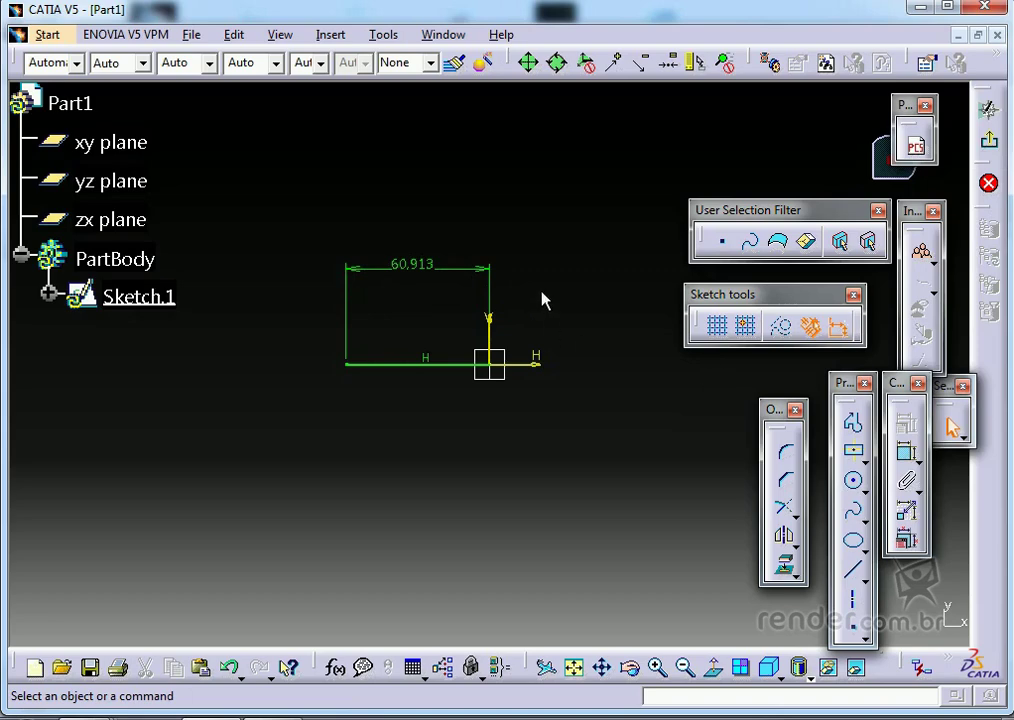
double_click(435, 267)
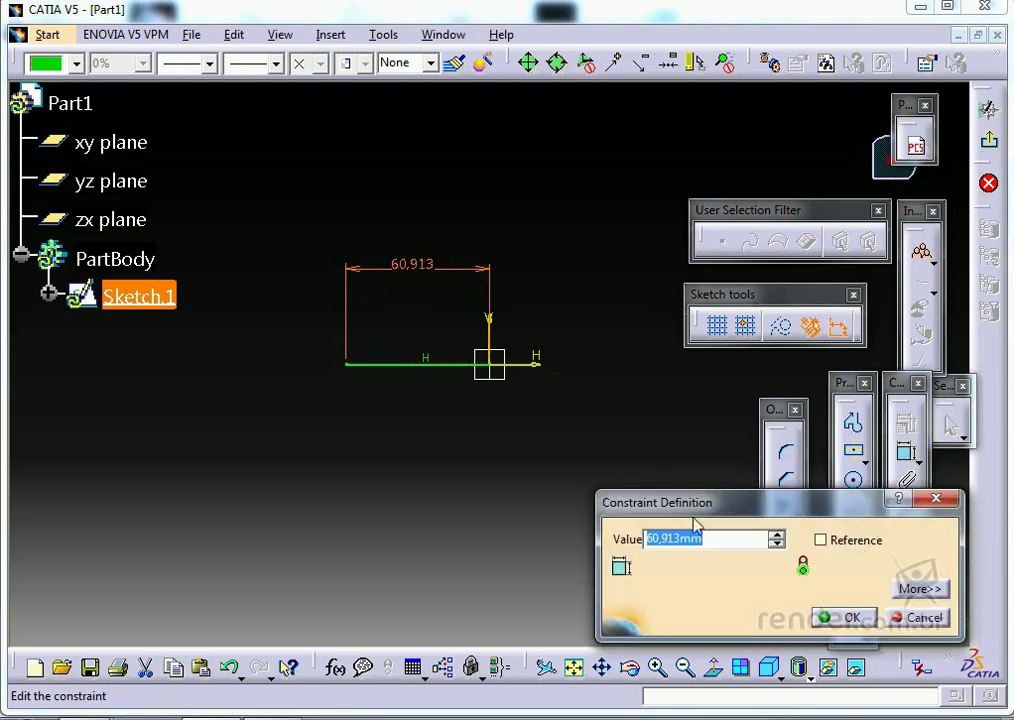
text(100)
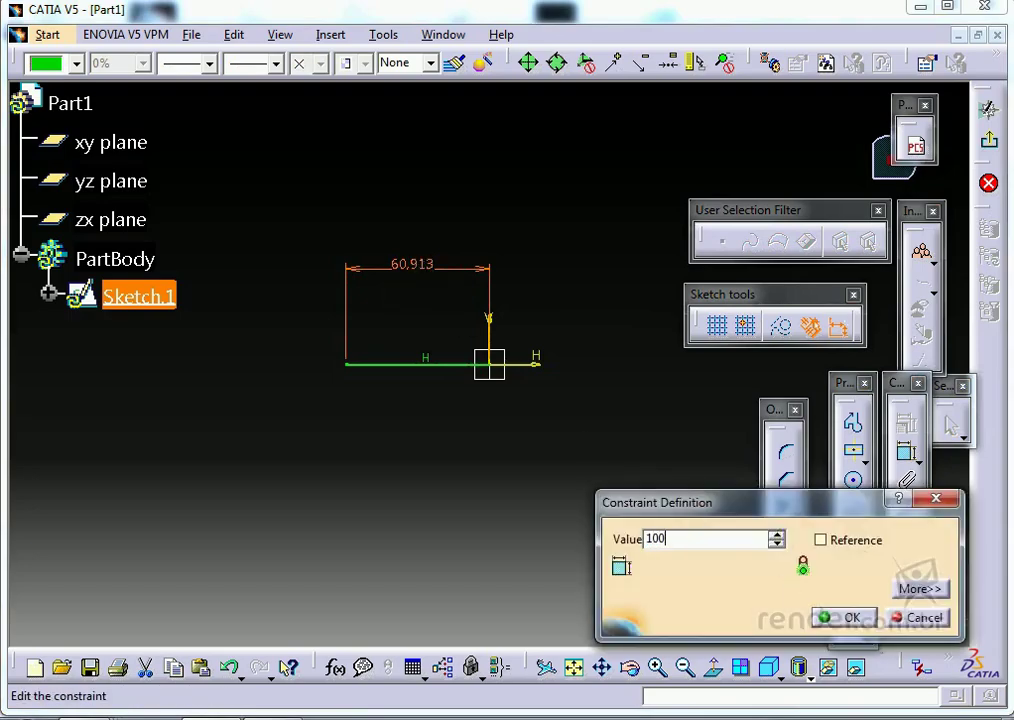
key(Return)
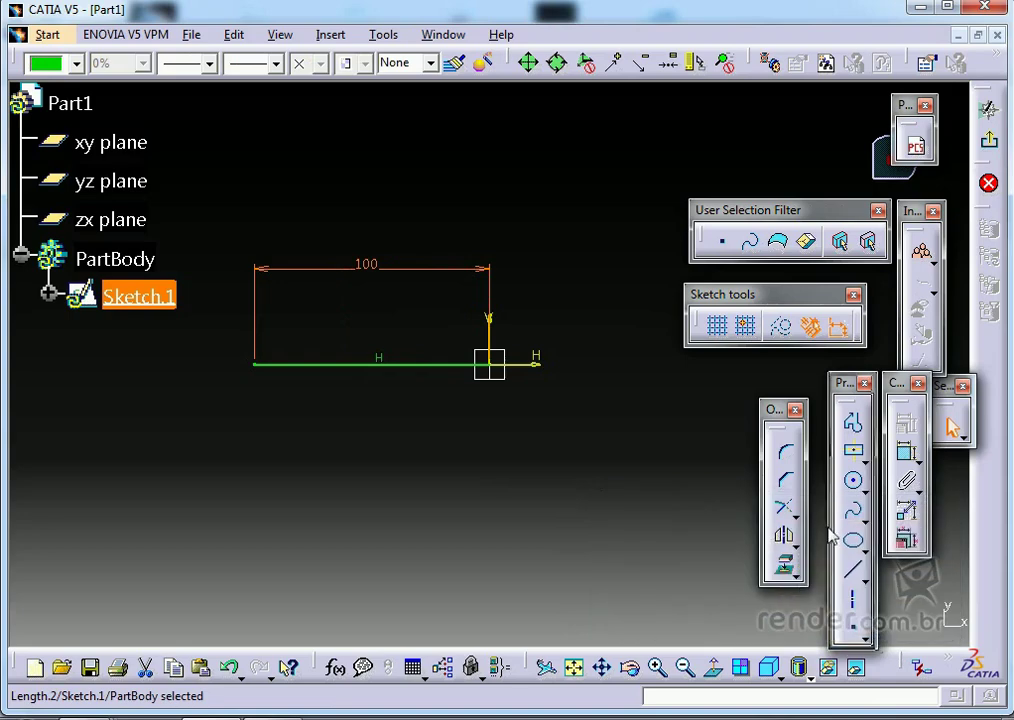
click(674, 532)
- Sketch an inclined line about 97 mm long, rising toward positive H from the horizontal line's free end
click(851, 569)
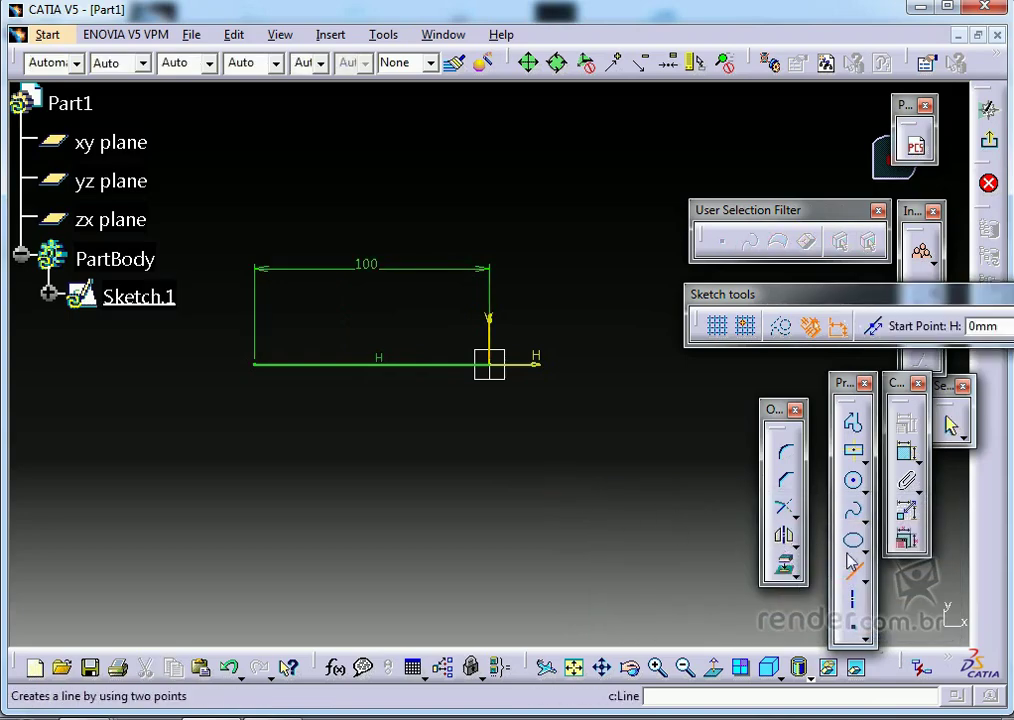
click(255, 365)
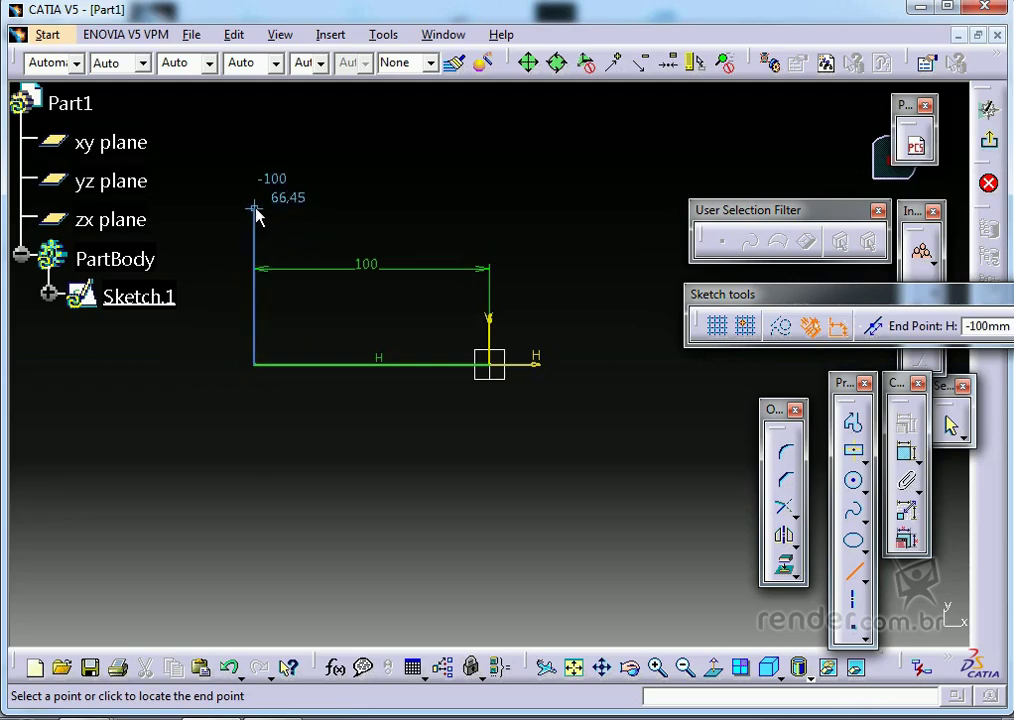
click(404, 191)
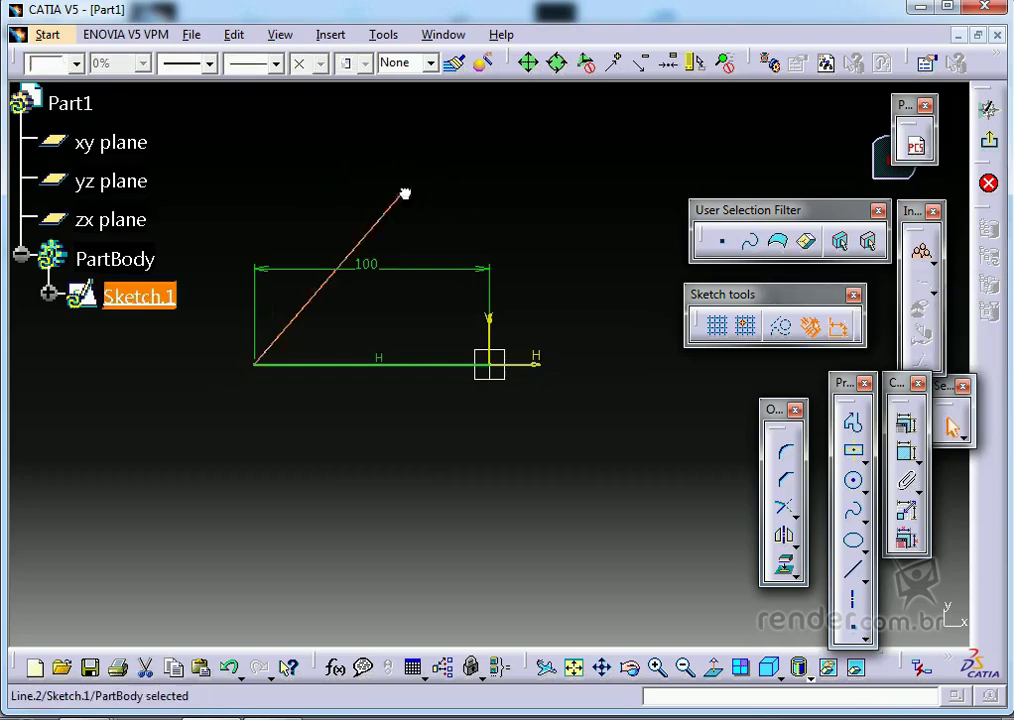
- Dimension the inclined line's length and set the value to 100 mm
click(905, 452)
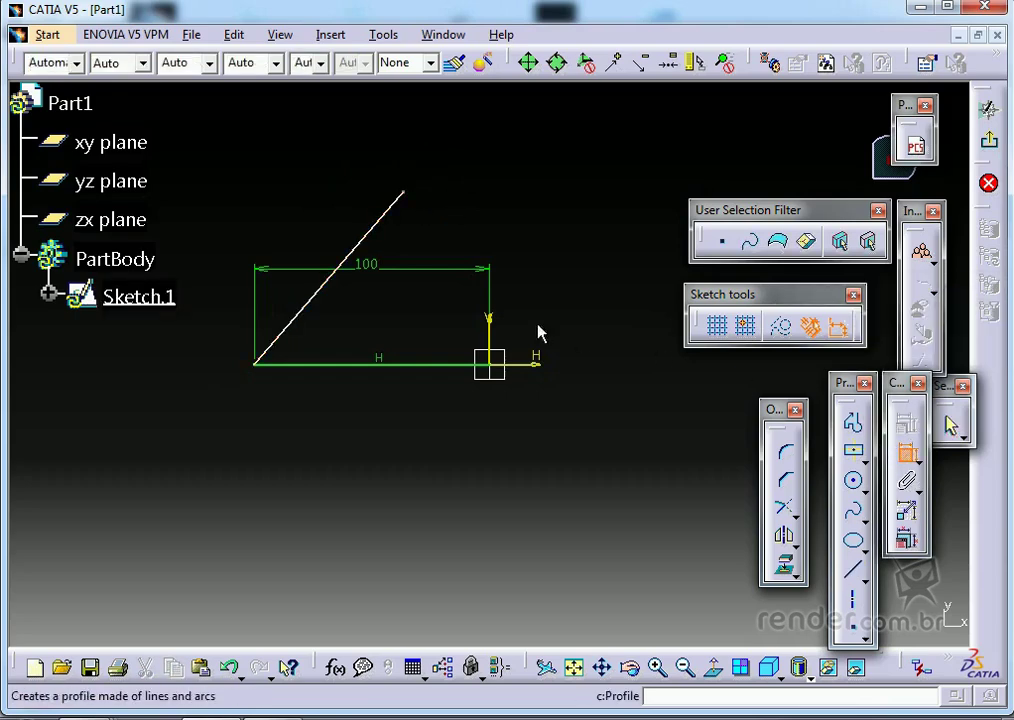
click(364, 246)
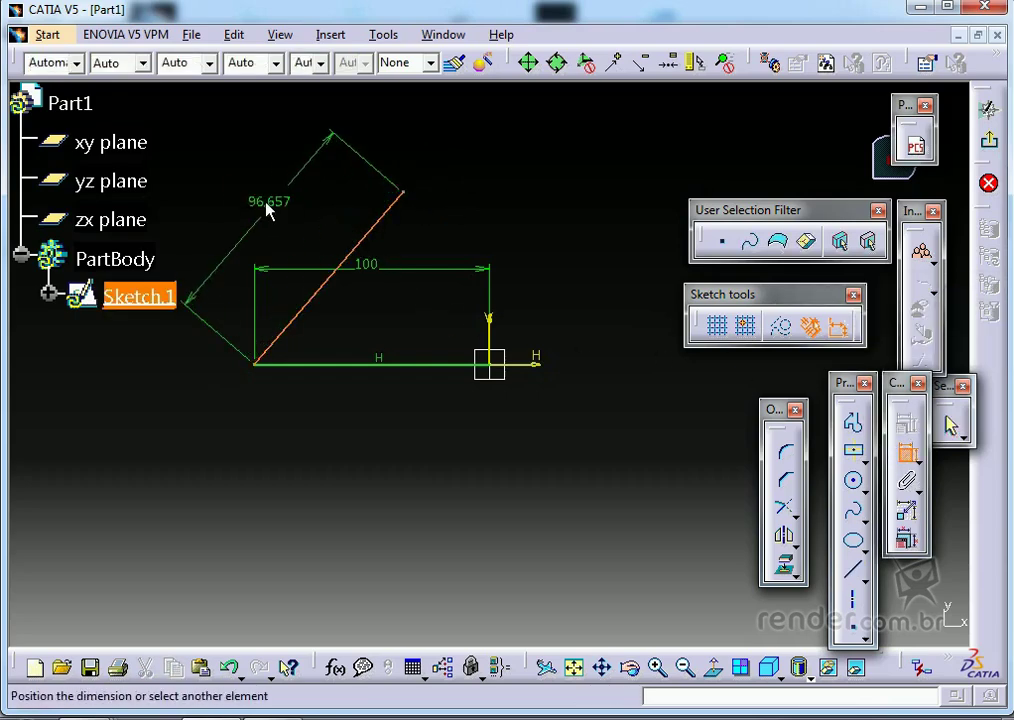
click(244, 196)
double_click(244, 183)
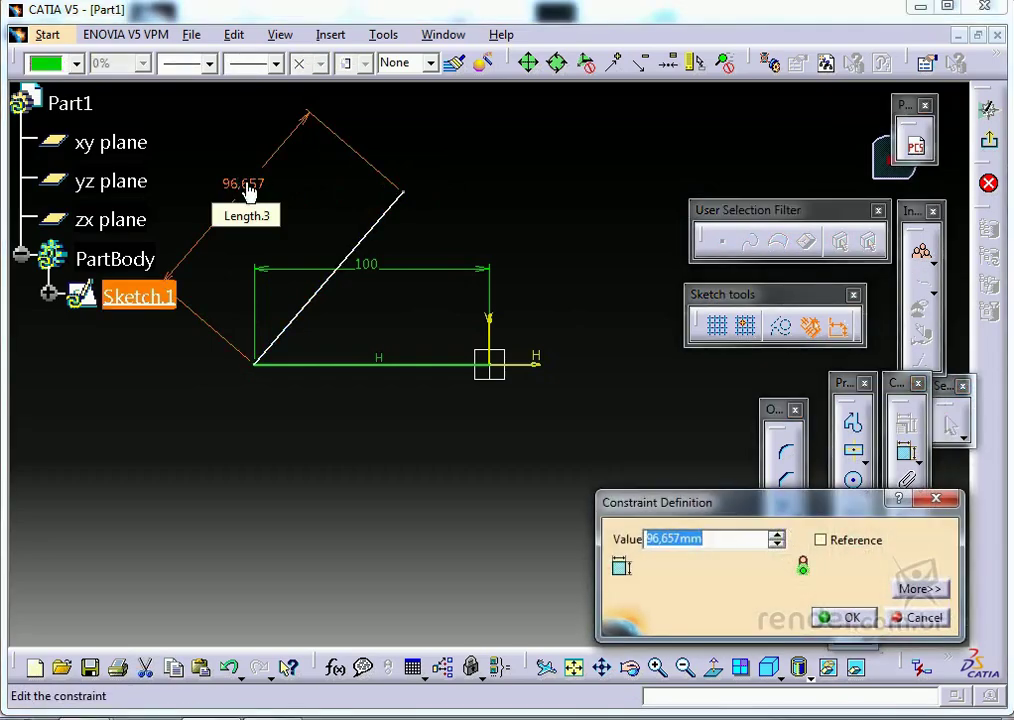
text(100)
key(Return)
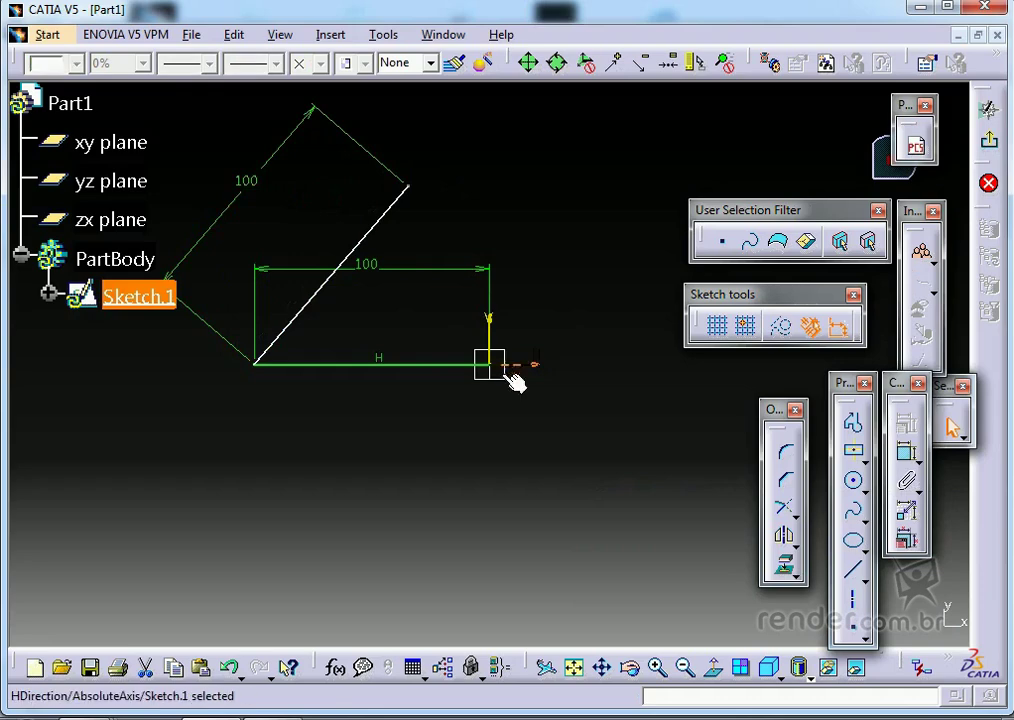
- Add an angle constraint between the H axis and the inclined line and set it to 50°
click(508, 365)
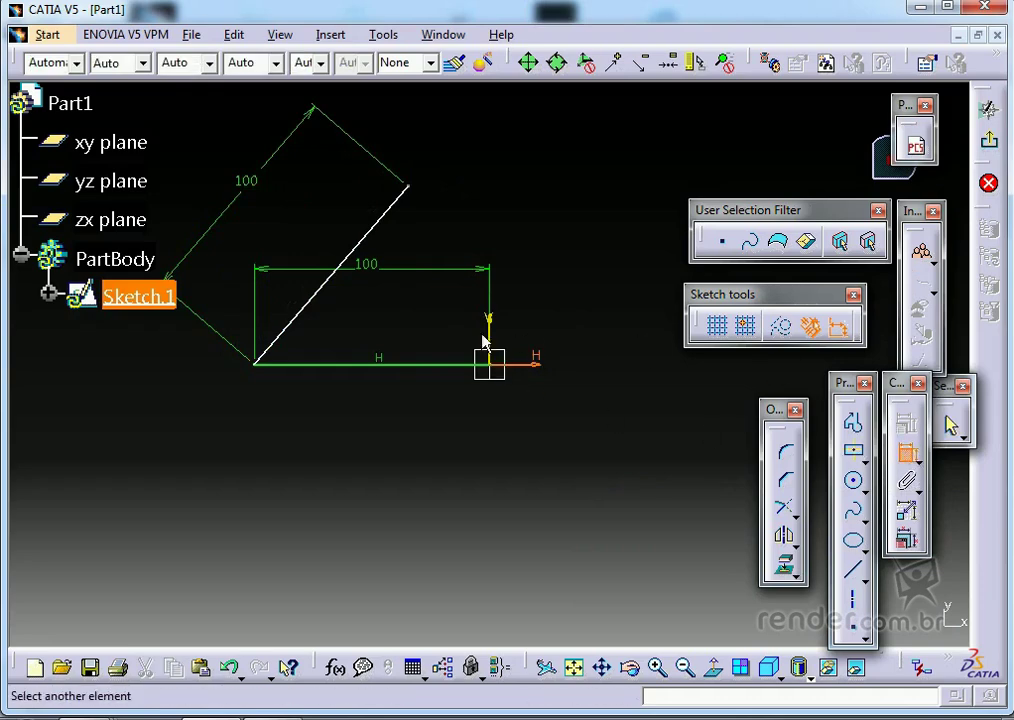
click(324, 283)
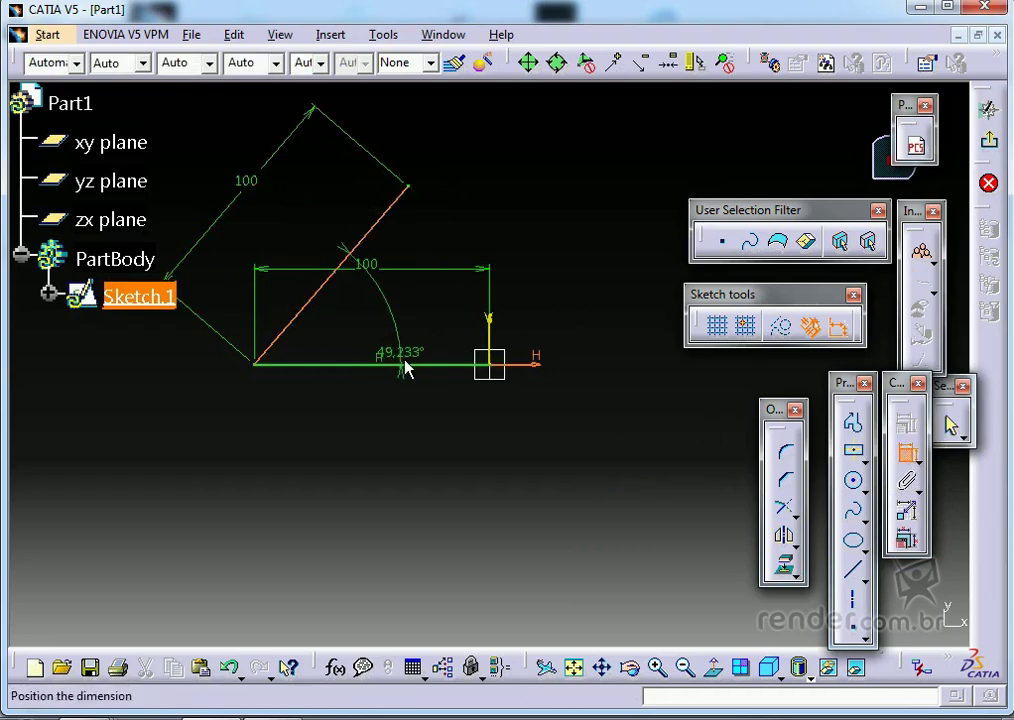
click(425, 303)
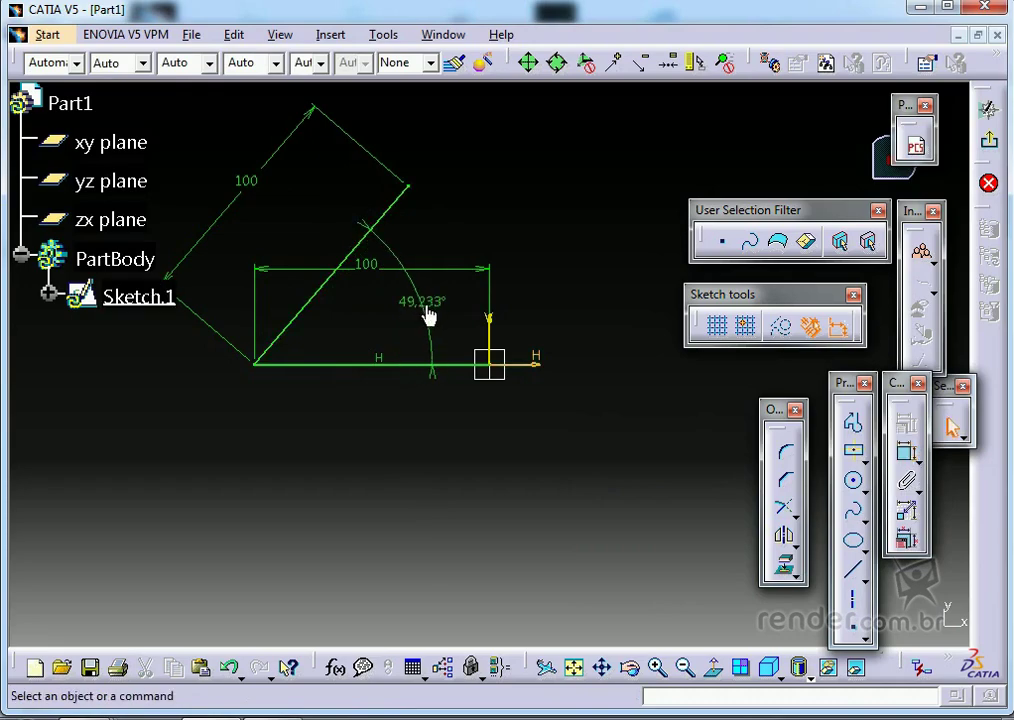
double_click(425, 302)
text(5)
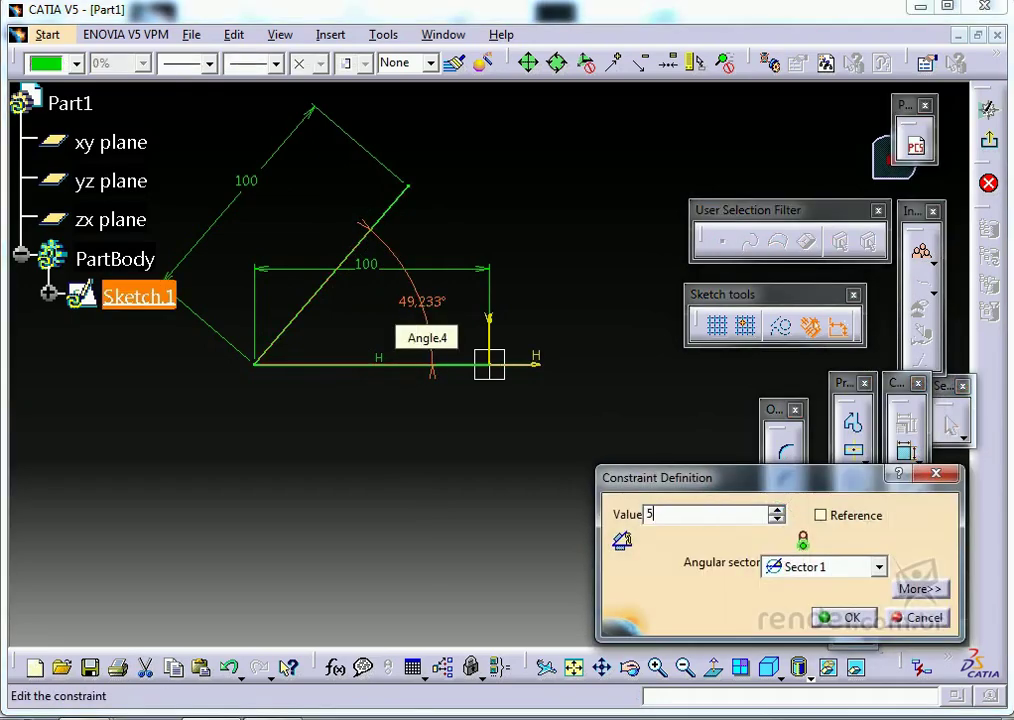
text(0)
key(Return)
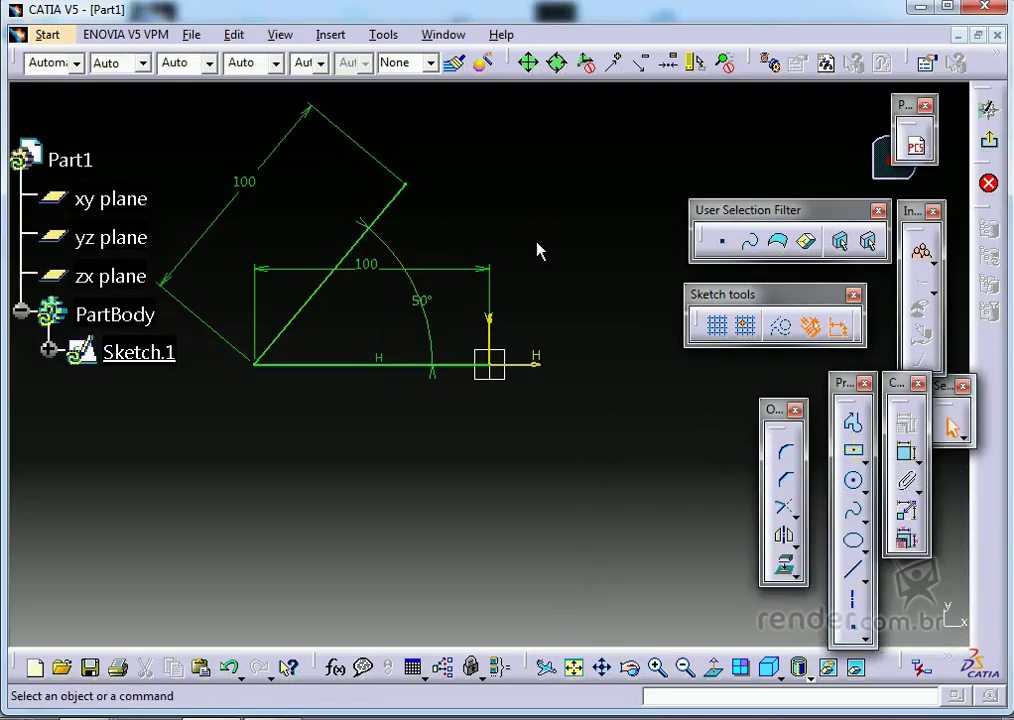
mouse_move(364, 306)
middle_down()
mouse_move(412, 340)
mouse_move(421, 385)
middle_up()
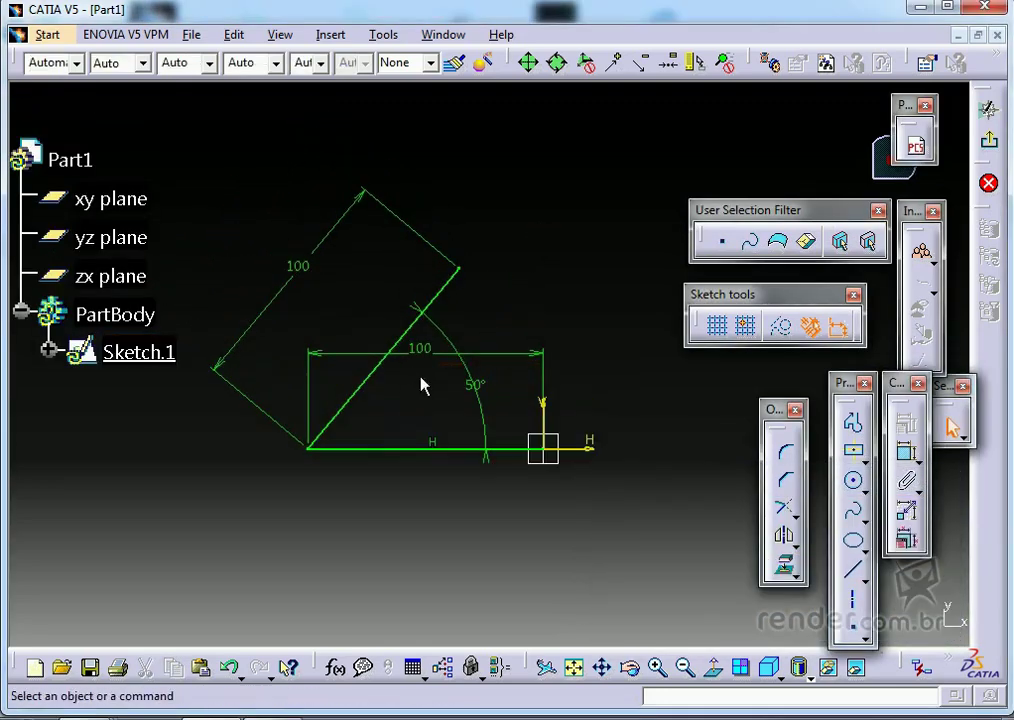
mouse_move(458, 332)
middle_down()
mouse_move(471, 301)
mouse_move(439, 350)
mouse_move(450, 320)
mouse_move(296, 403)
mouse_move(362, 362)
middle_up()
click(716, 670)
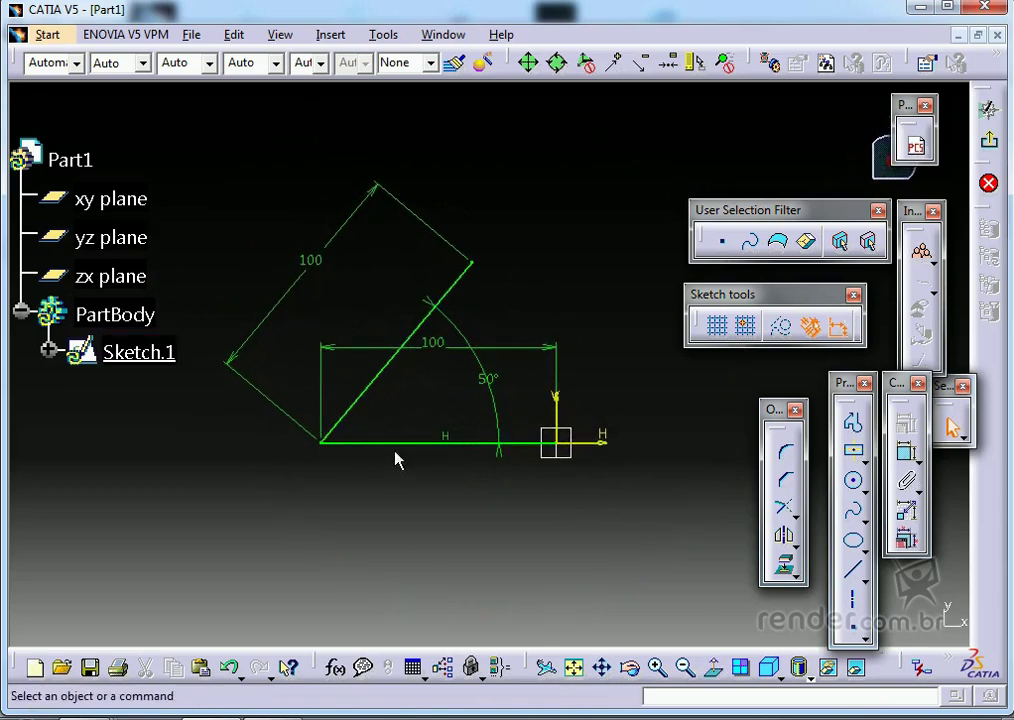
middle_drag(446, 407, 369, 410)
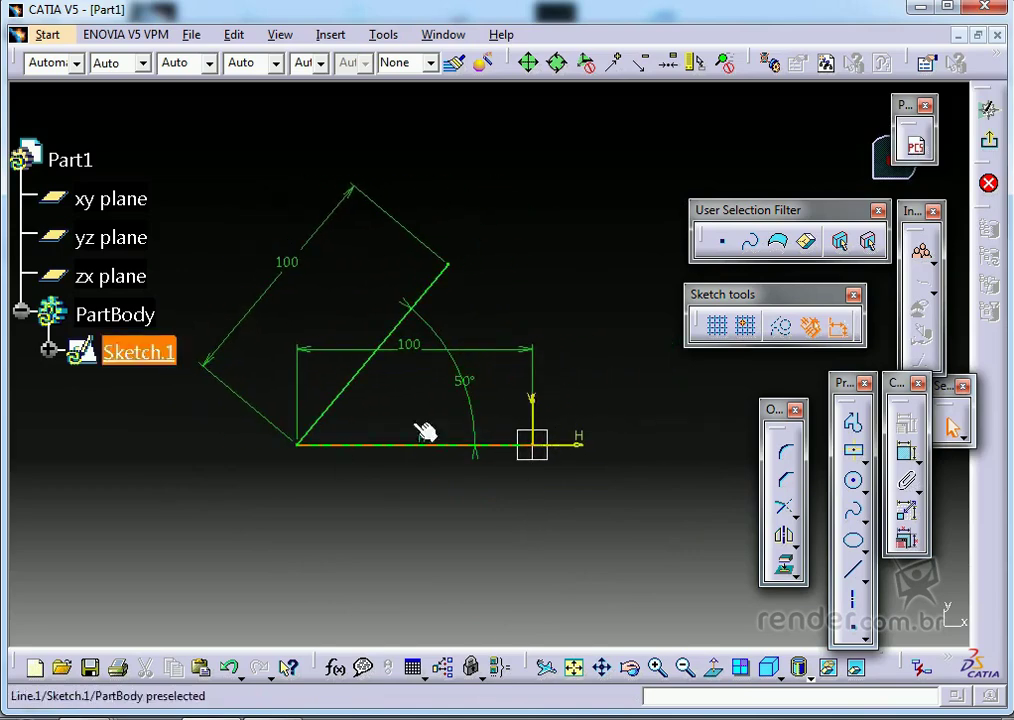
mouse_move(536, 335)
middle_down()
mouse_move(496, 403)
mouse_move(407, 440)
middle_up()
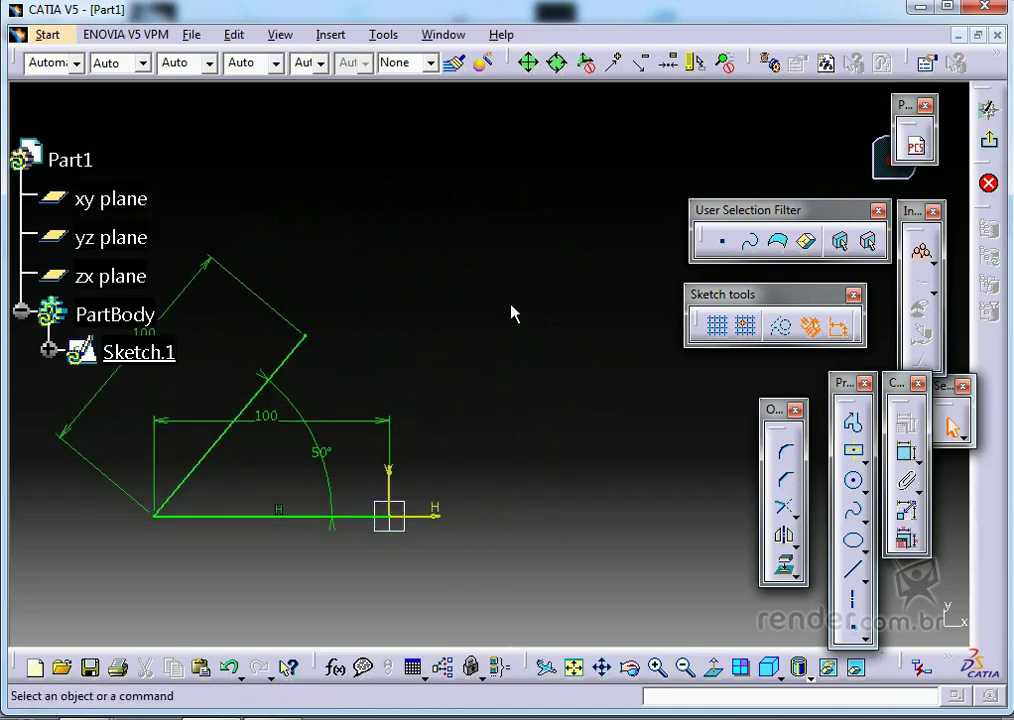
- Sketch a closed rectangular profile about 75 mm wide and 117 mm high, standing on the H axis about 39 mm beyond the origin
click(855, 424)
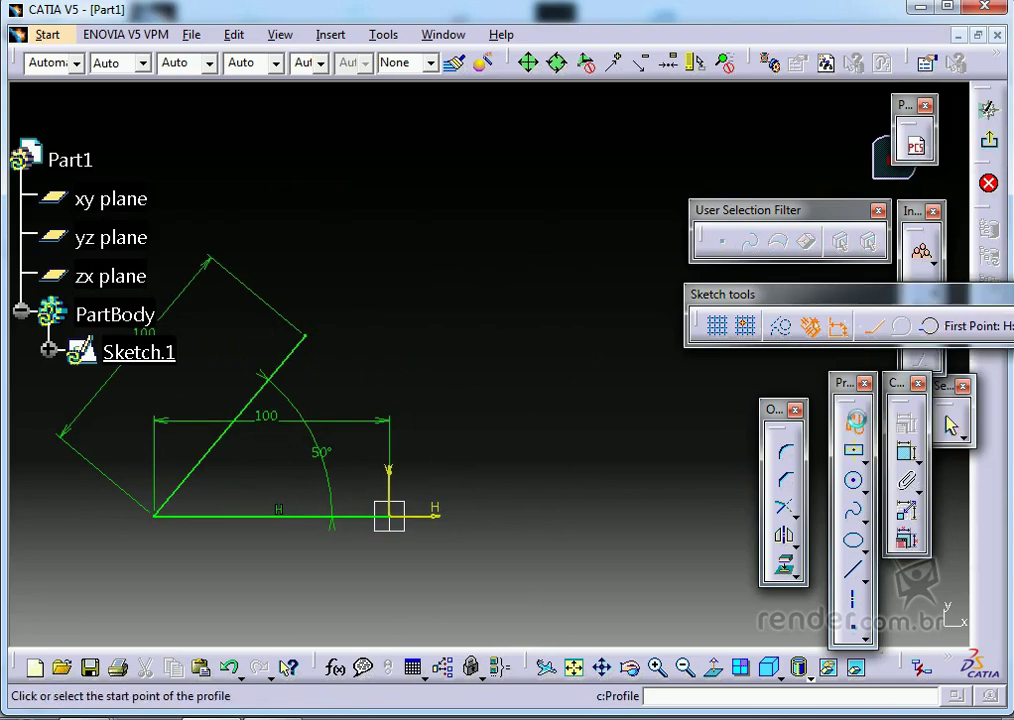
click(476, 516)
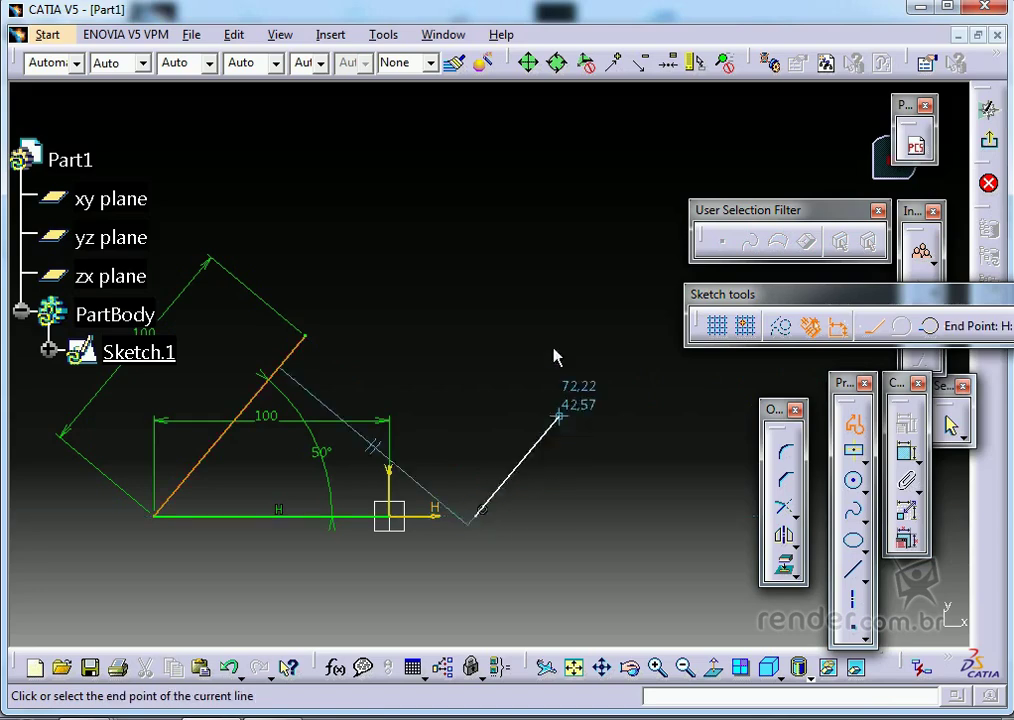
click(476, 243)
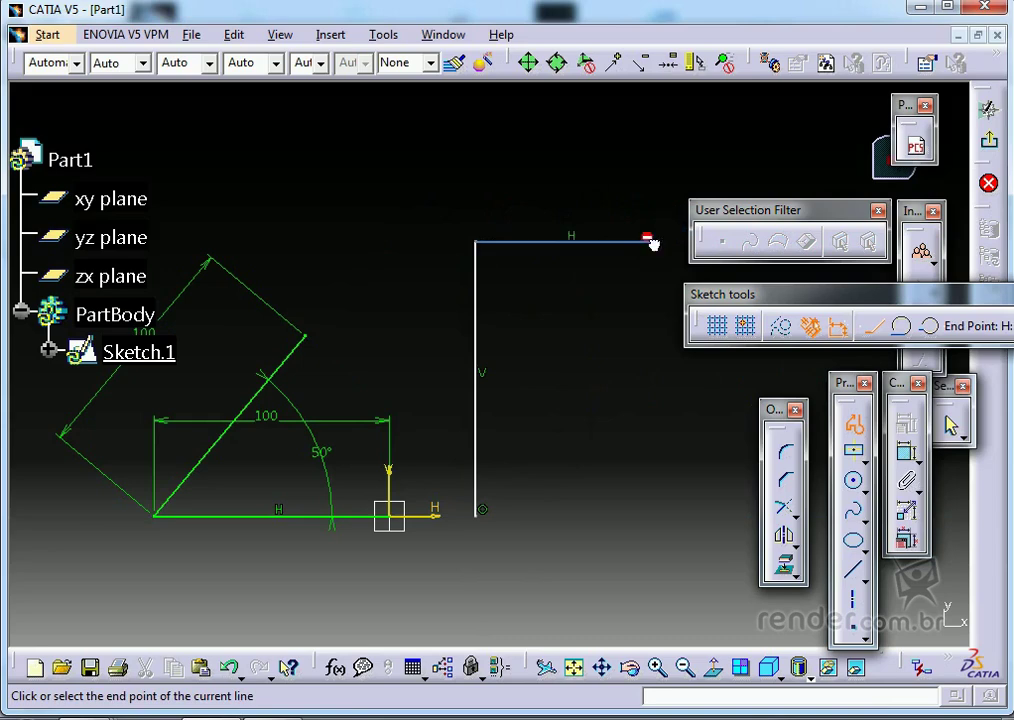
click(650, 242)
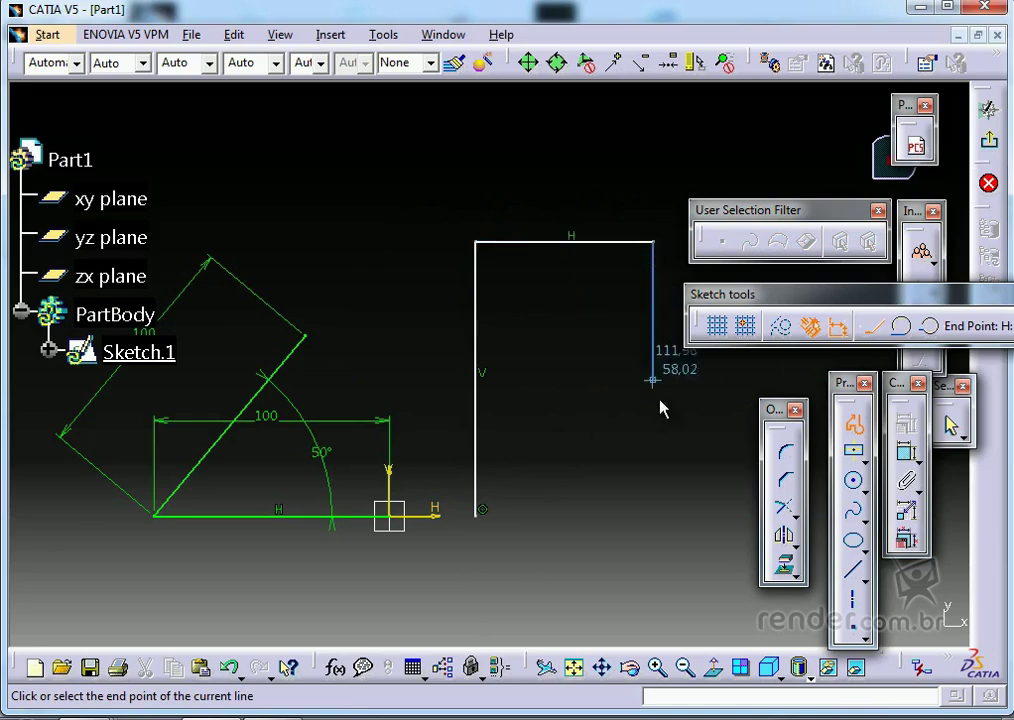
click(650, 512)
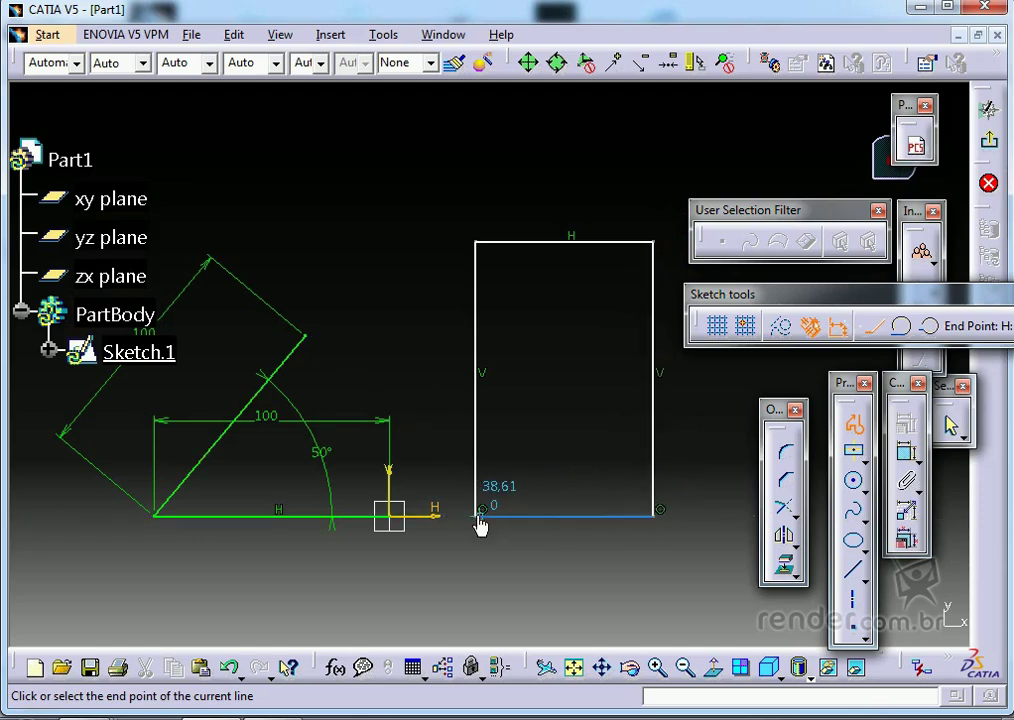
click(477, 512)
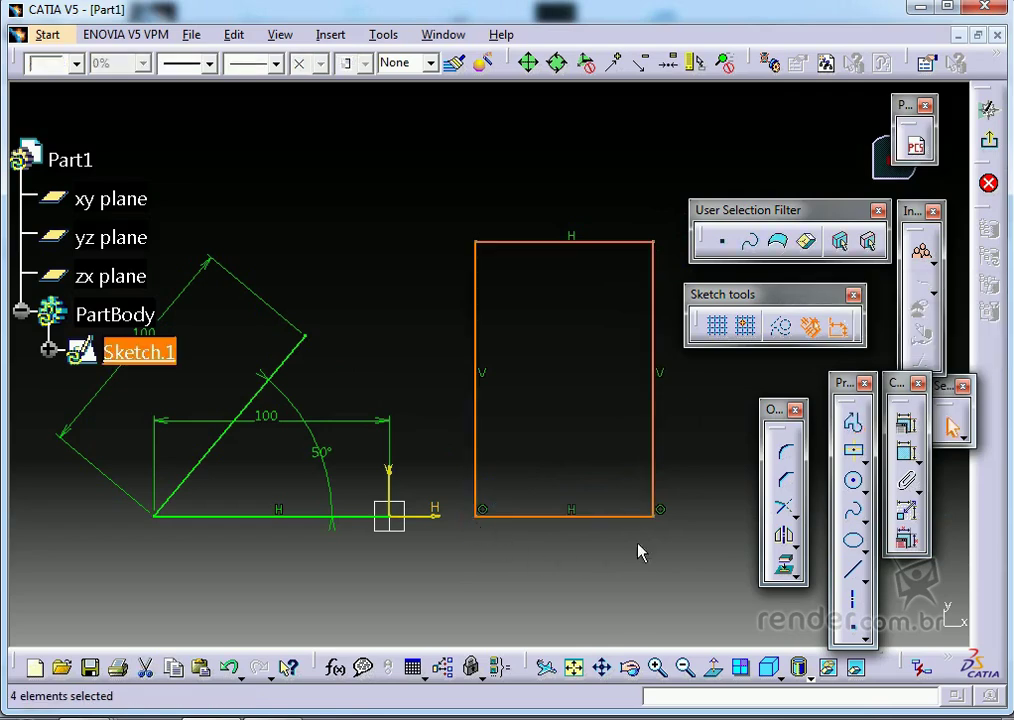
click(592, 428)
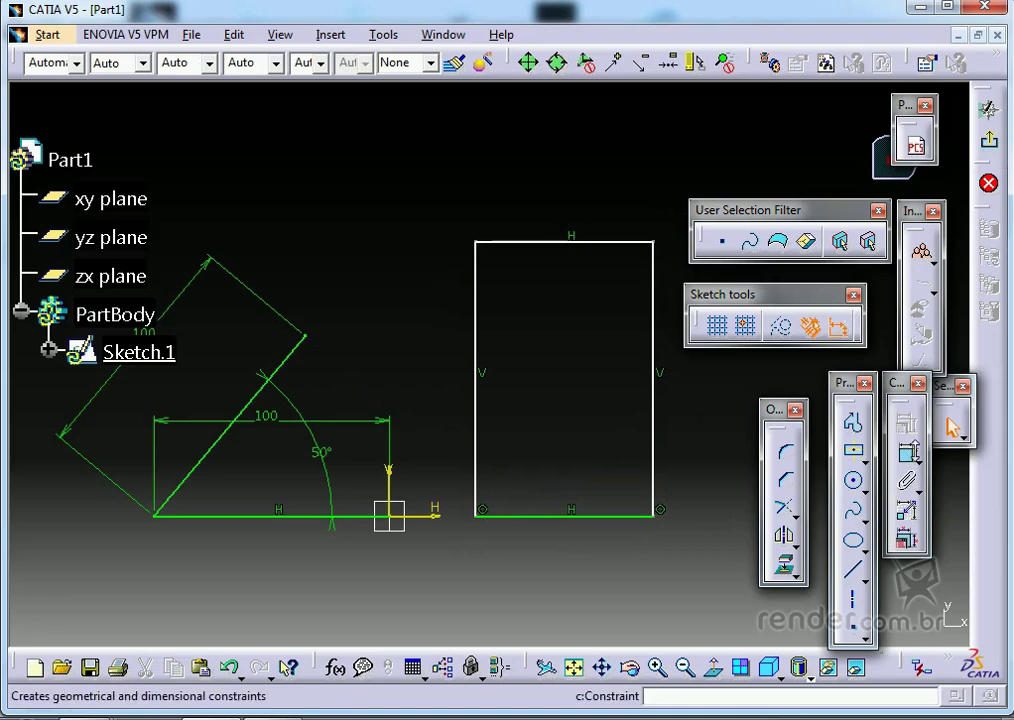
- Dimension the rectangle's bottom edge below it and set its length to 80 mm
click(907, 455)
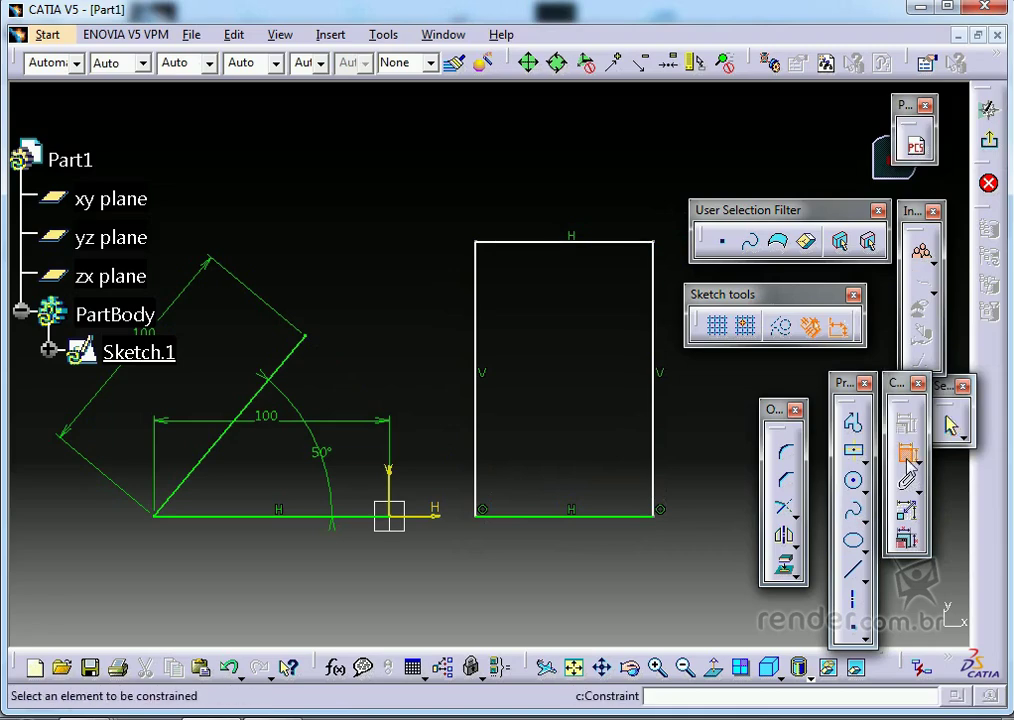
click(907, 456)
click(907, 455)
click(557, 517)
click(559, 573)
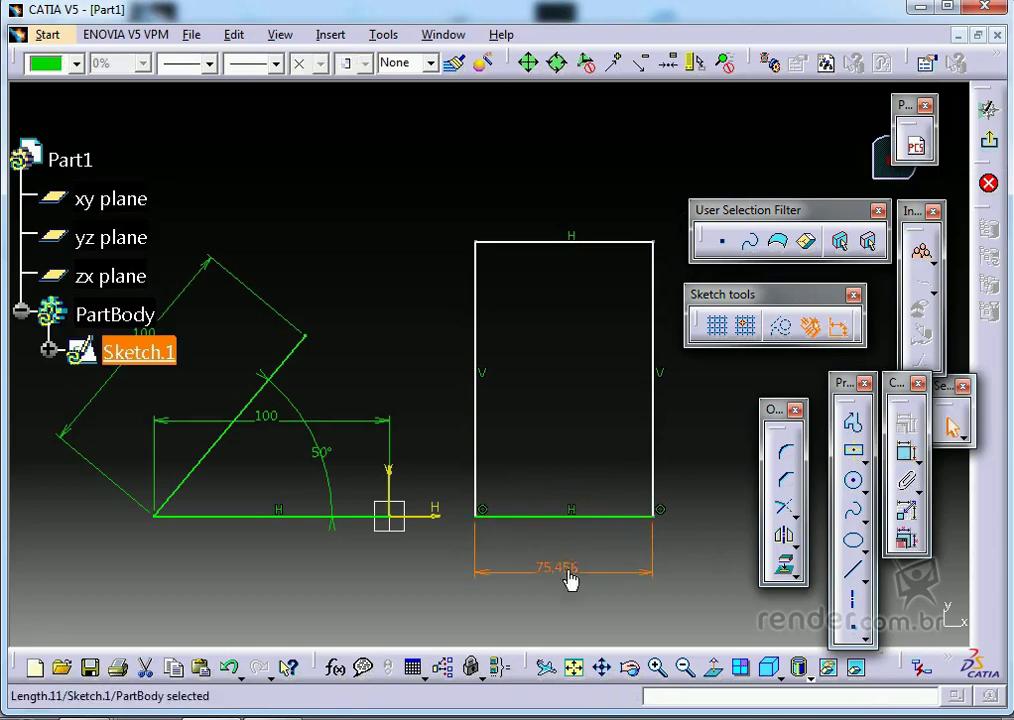
double_click(560, 574)
text(80)
key(Return)
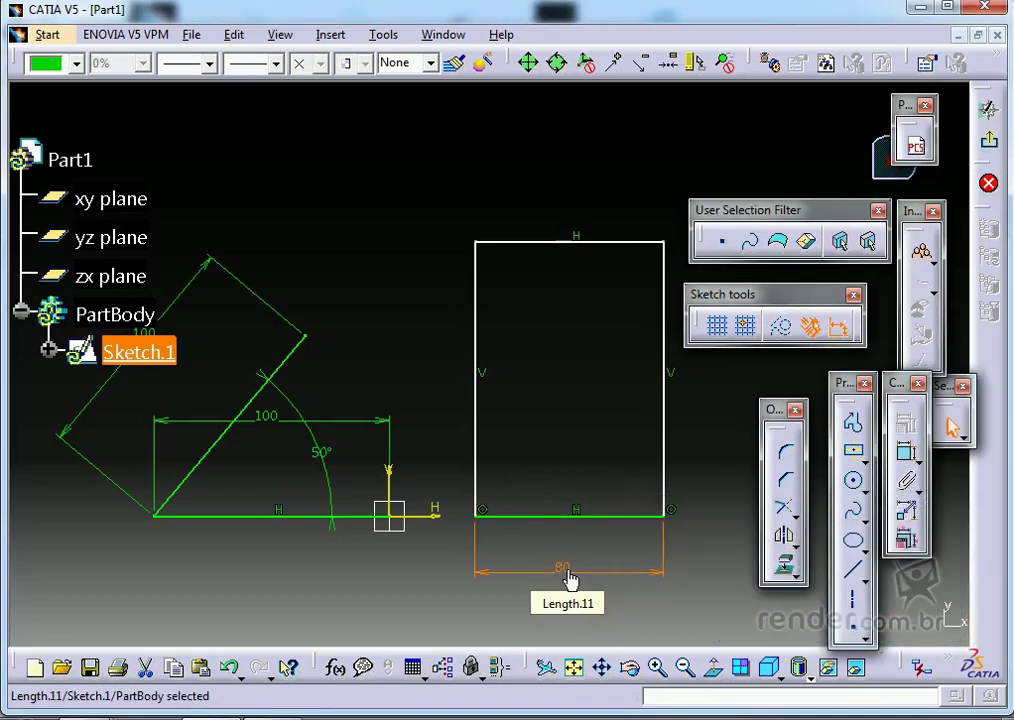
- Dimension the length of the rectangle's right vertical edge and set it to 120 mm
middle_drag(674, 423, 654, 414)
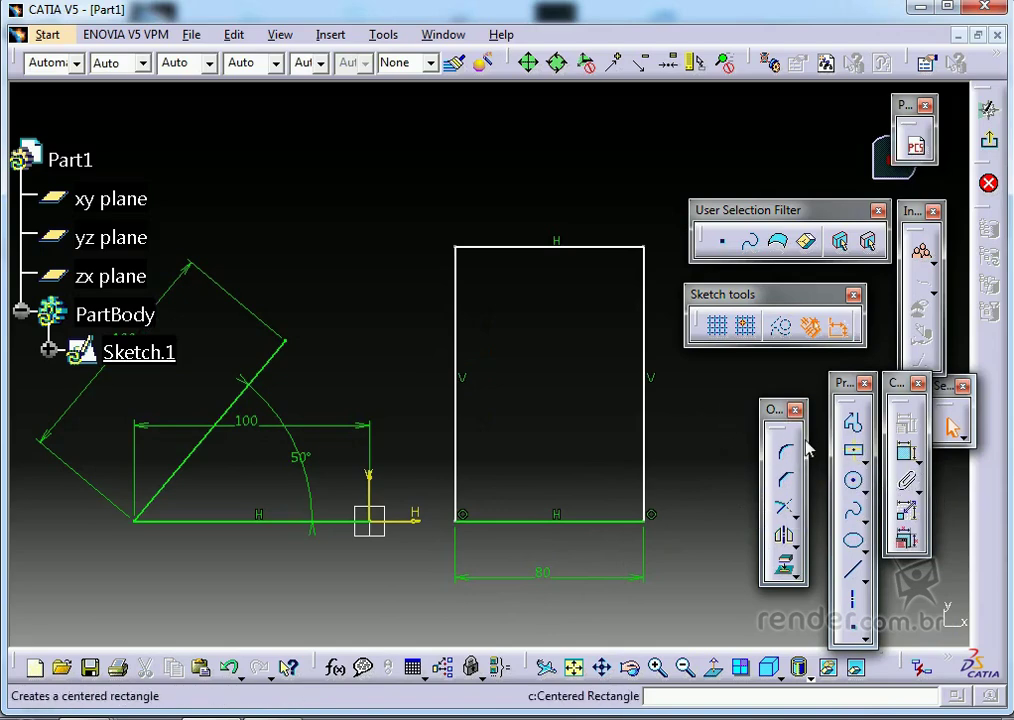
middle_drag(715, 376, 608, 407)
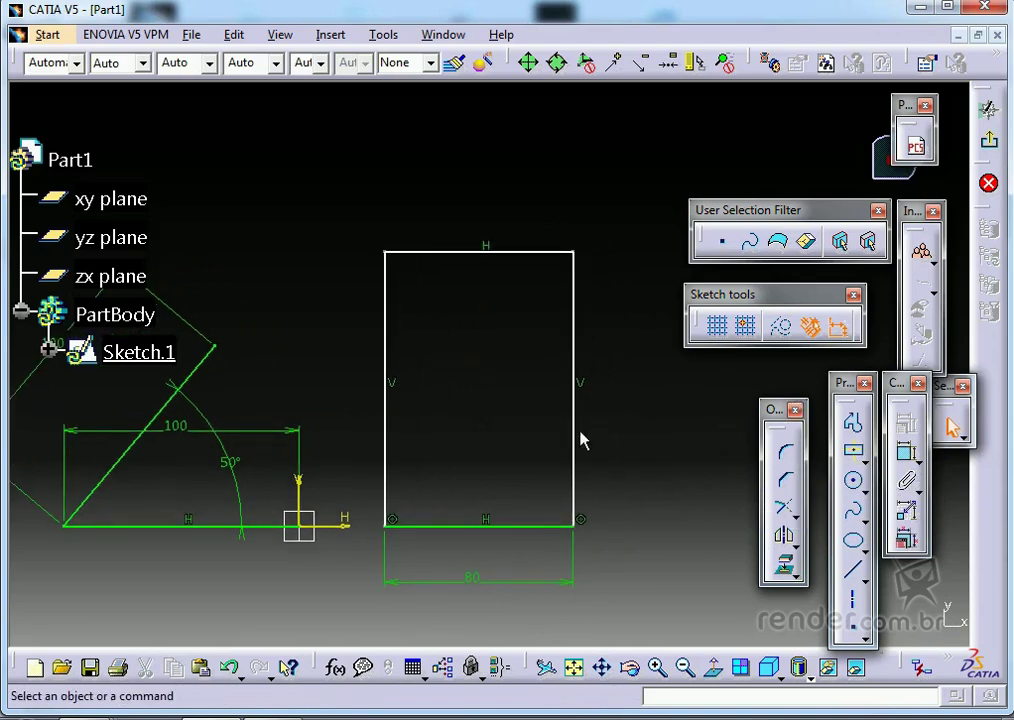
click(907, 455)
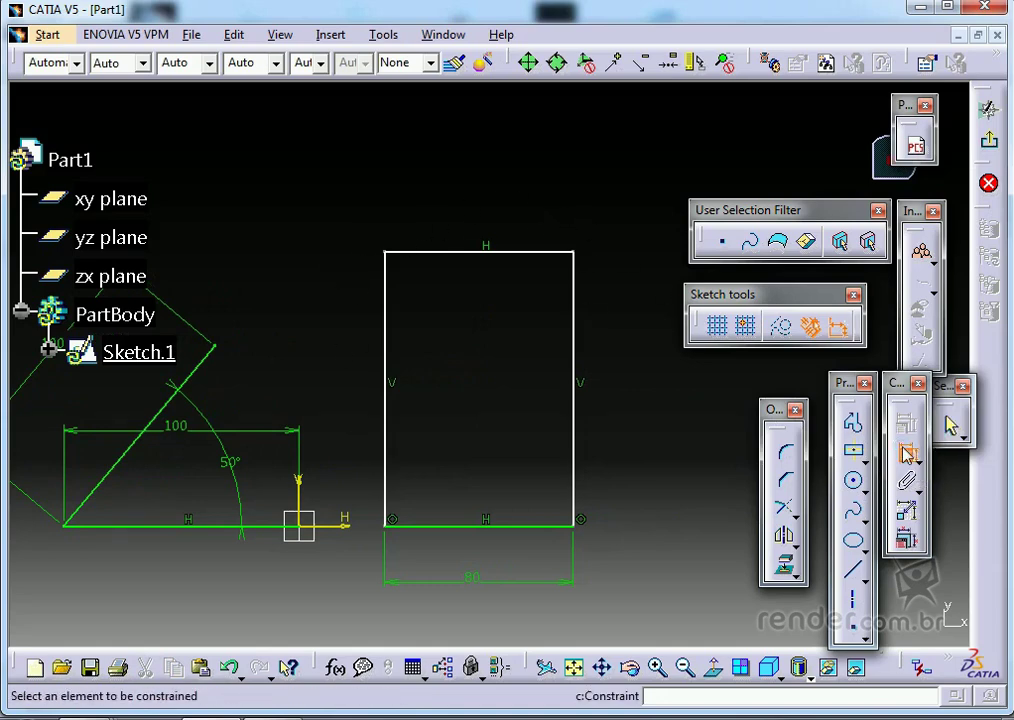
click(575, 317)
click(636, 359)
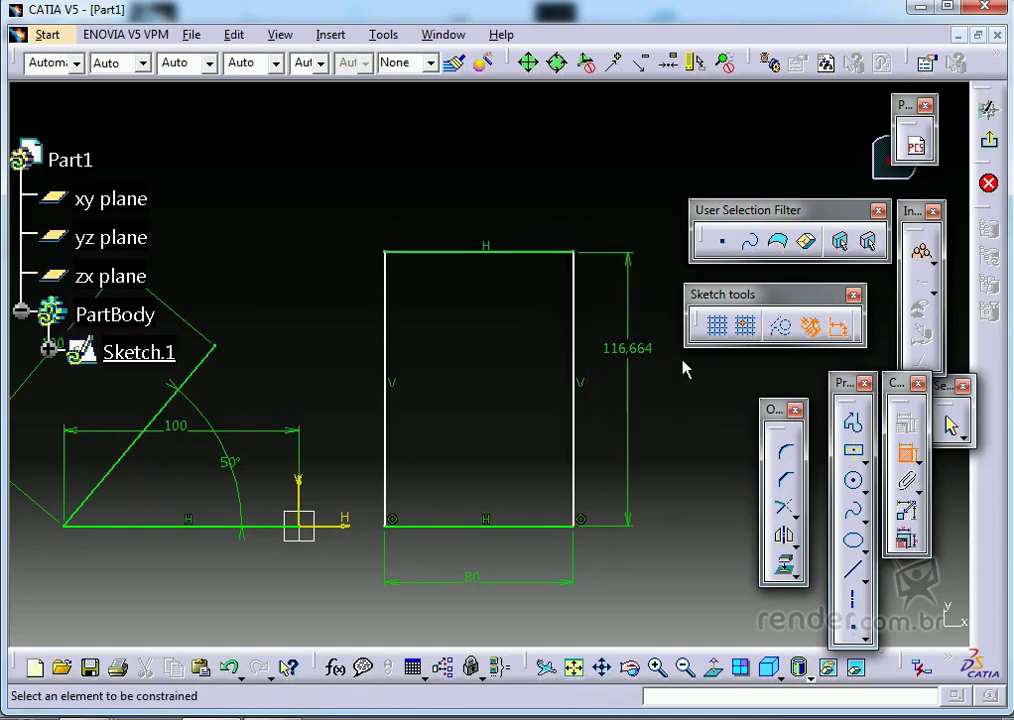
double_click(634, 355)
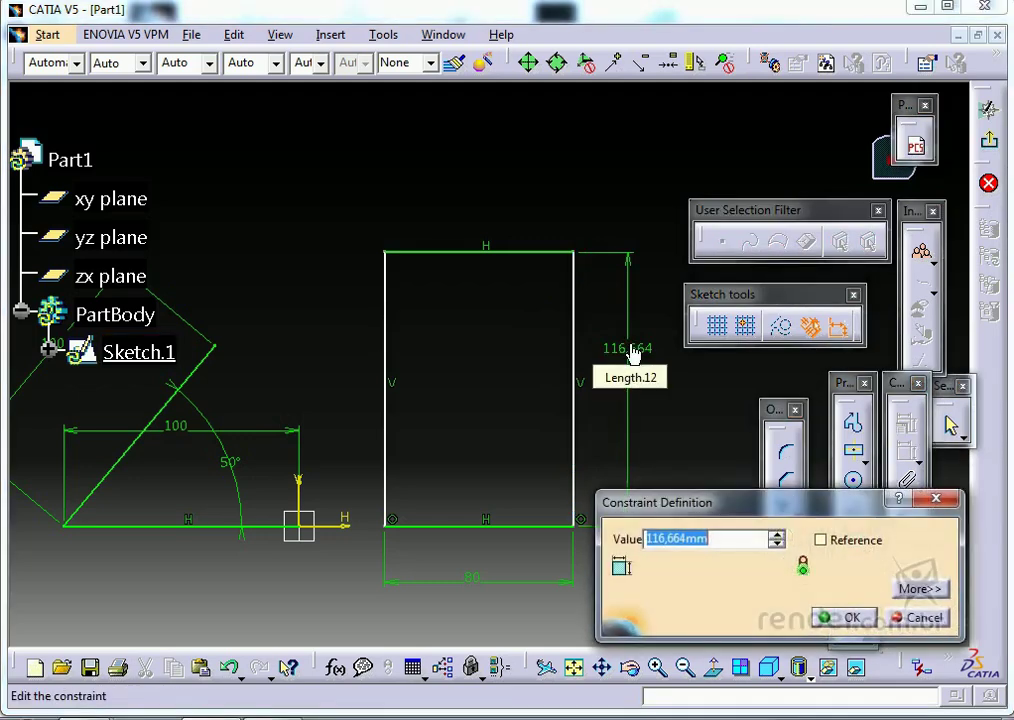
text(120)
key(Return)
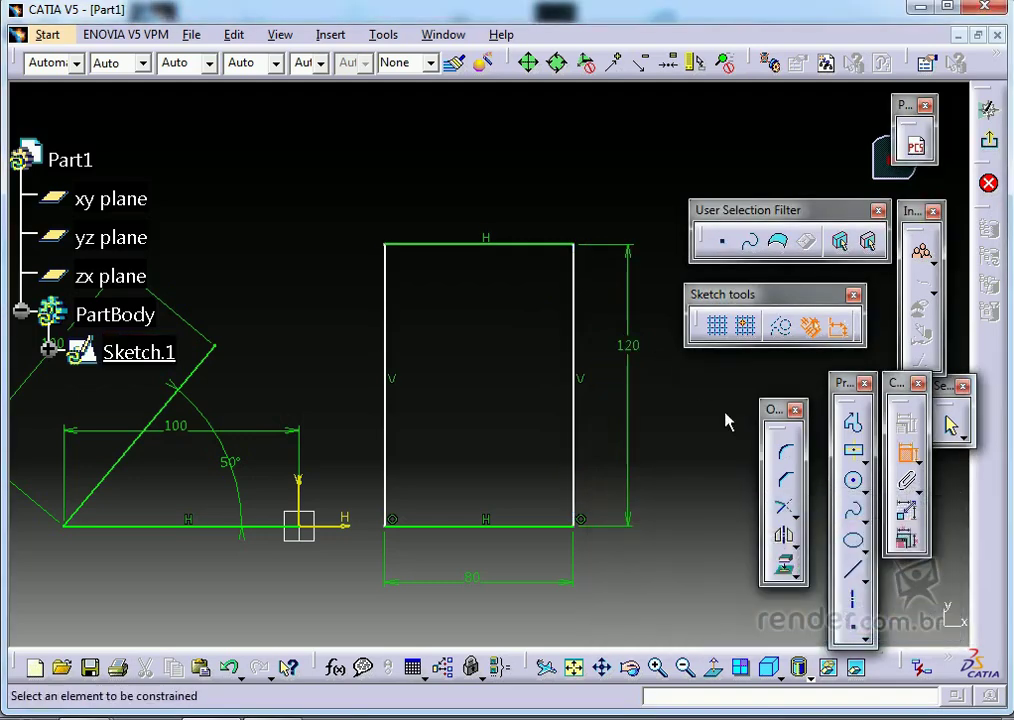
- Add a length dimension above the rectangle's top edge and delete the length dimension below its bottom edge
click(897, 449)
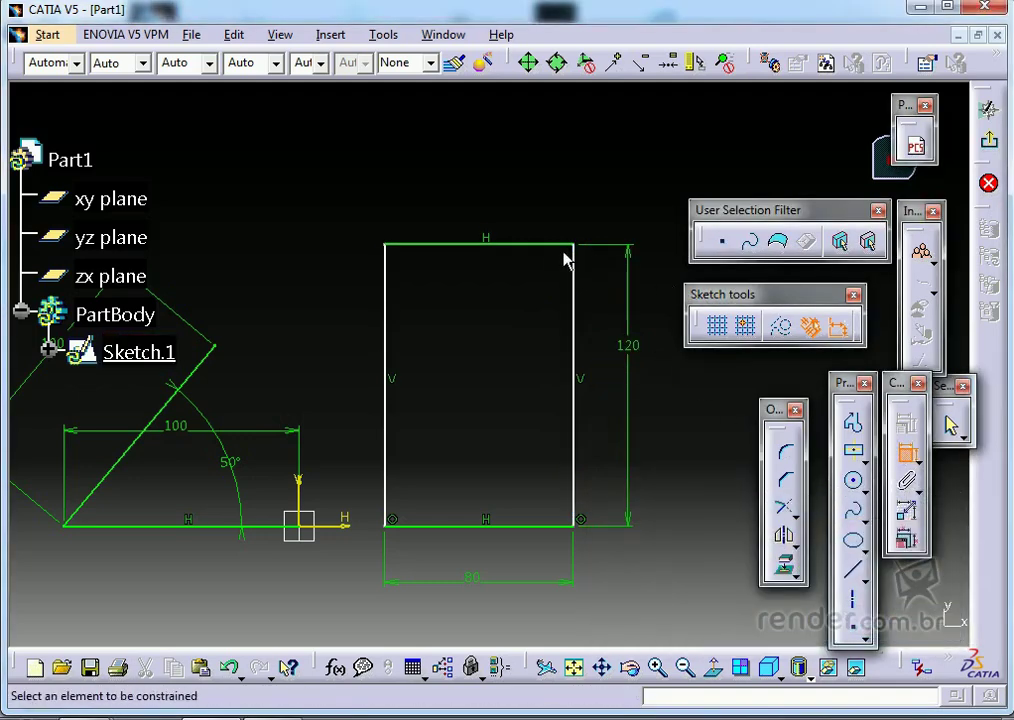
click(511, 243)
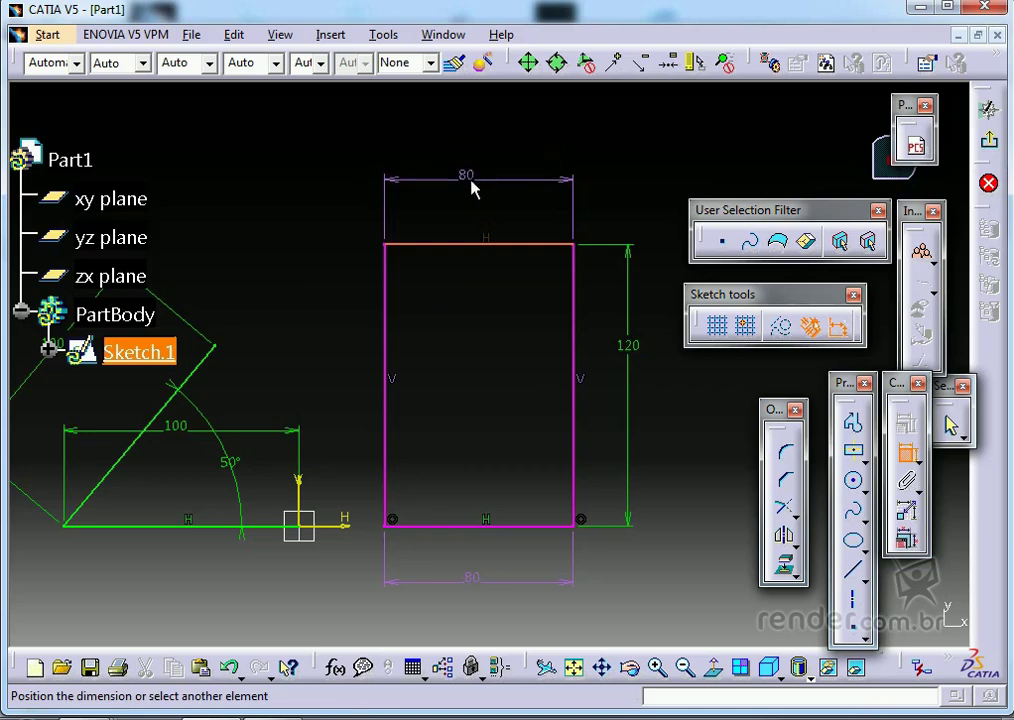
click(481, 180)
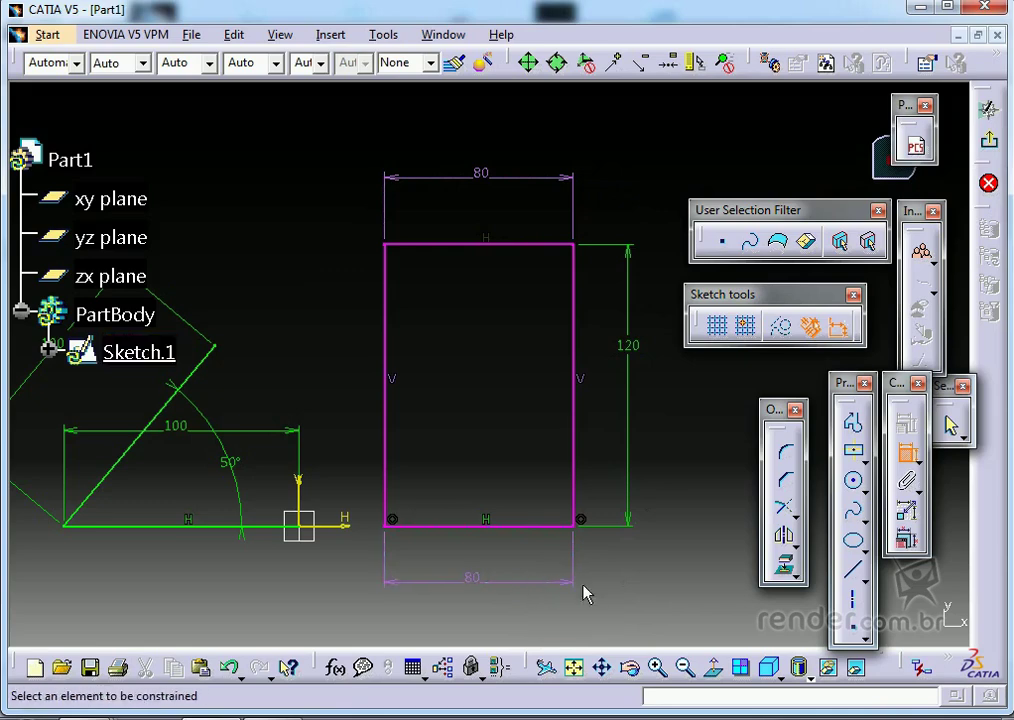
click(908, 455)
key(Escape)
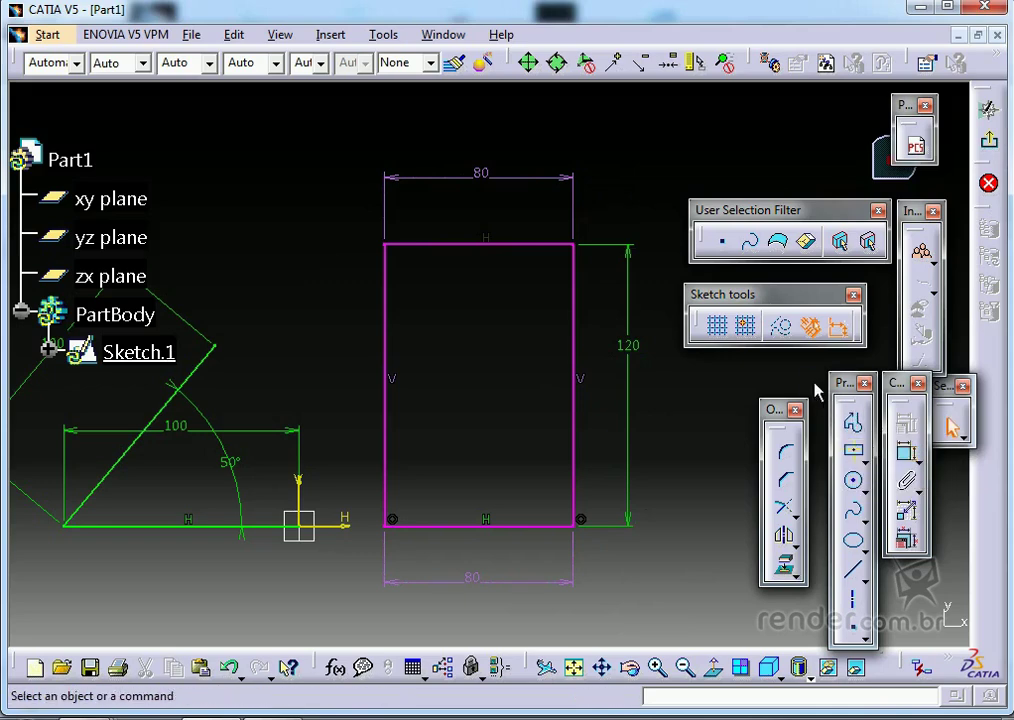
click(510, 580)
key(Delete)
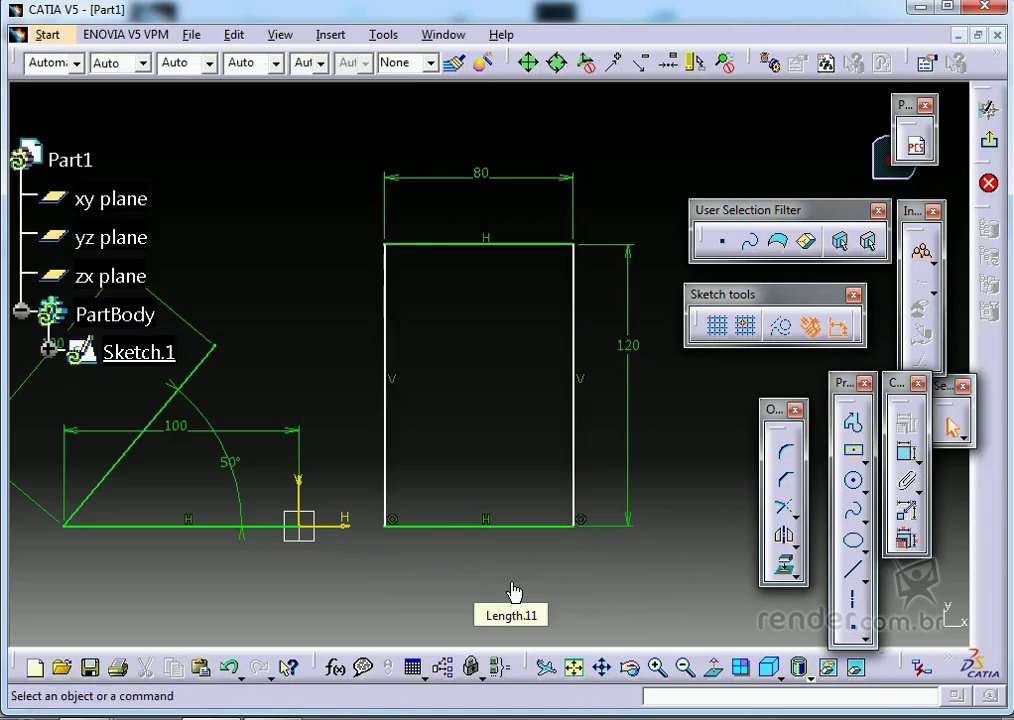
- Sketch a wavy spline through six control points below the H axis, ending at about H 177 mm, V -40 mm
mouse_move(460, 352)
middle_down()
mouse_move(453, 340)
mouse_move(455, 430)
mouse_move(491, 378)
mouse_move(507, 326)
middle_up()
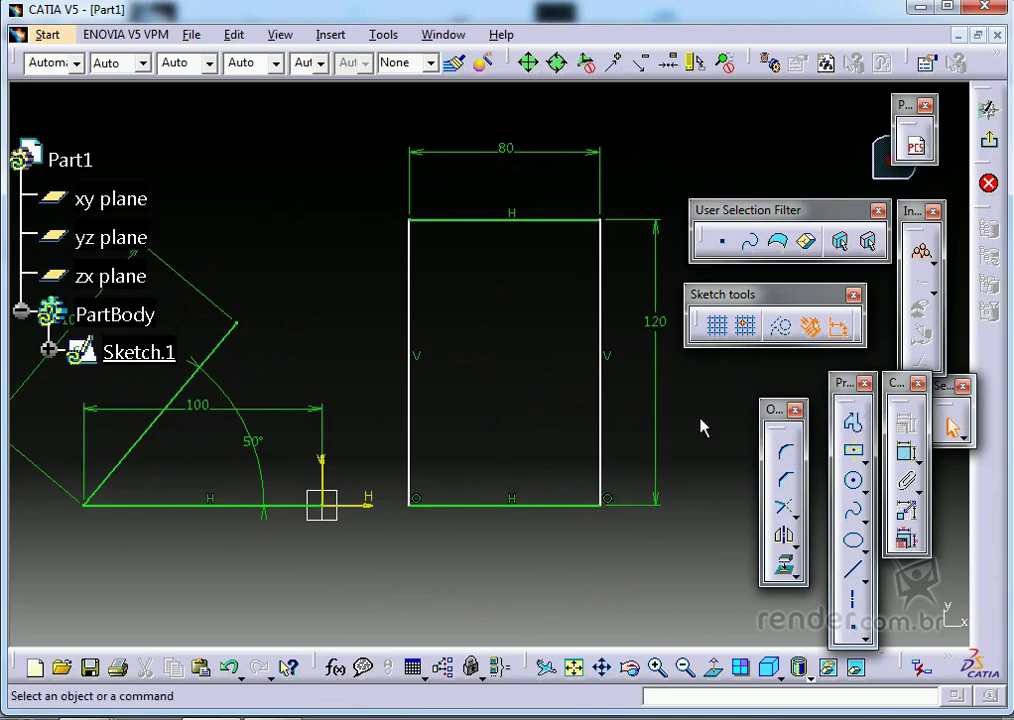
middle_drag(700, 420, 616, 436)
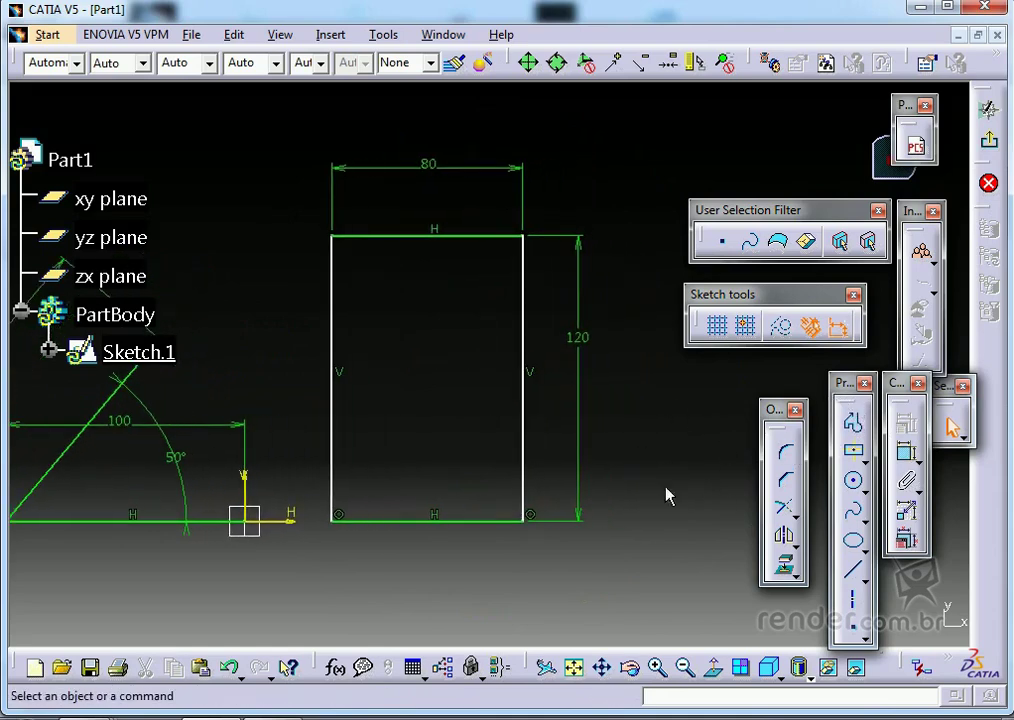
click(865, 520)
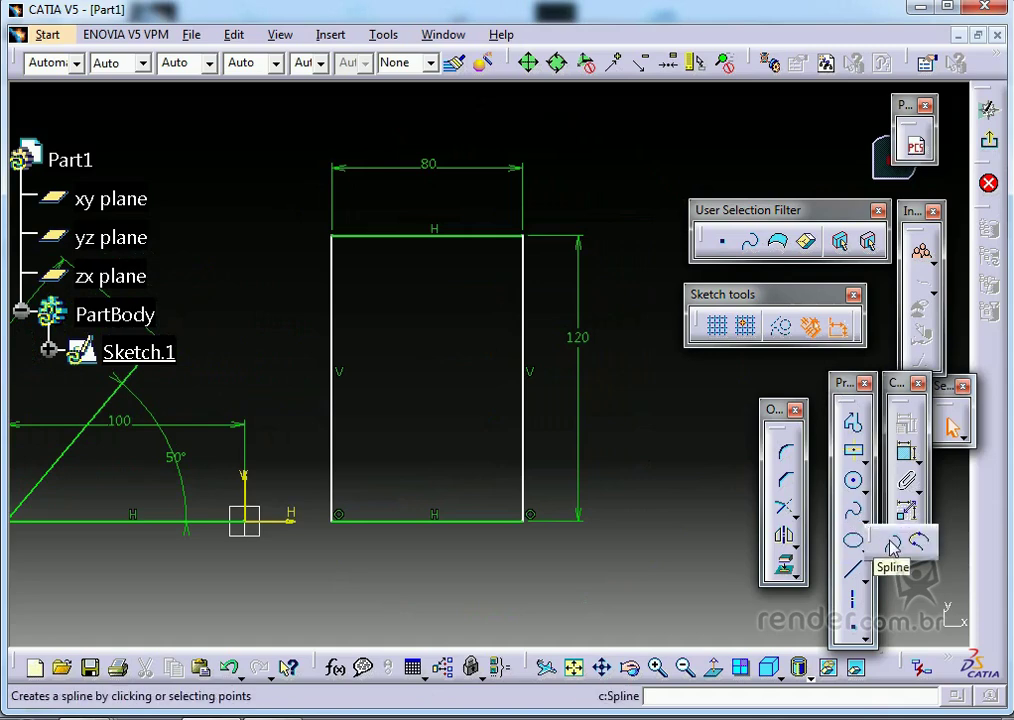
click(893, 545)
mouse_move(600, 463)
middle_down()
mouse_move(593, 398)
mouse_move(615, 318)
middle_up()
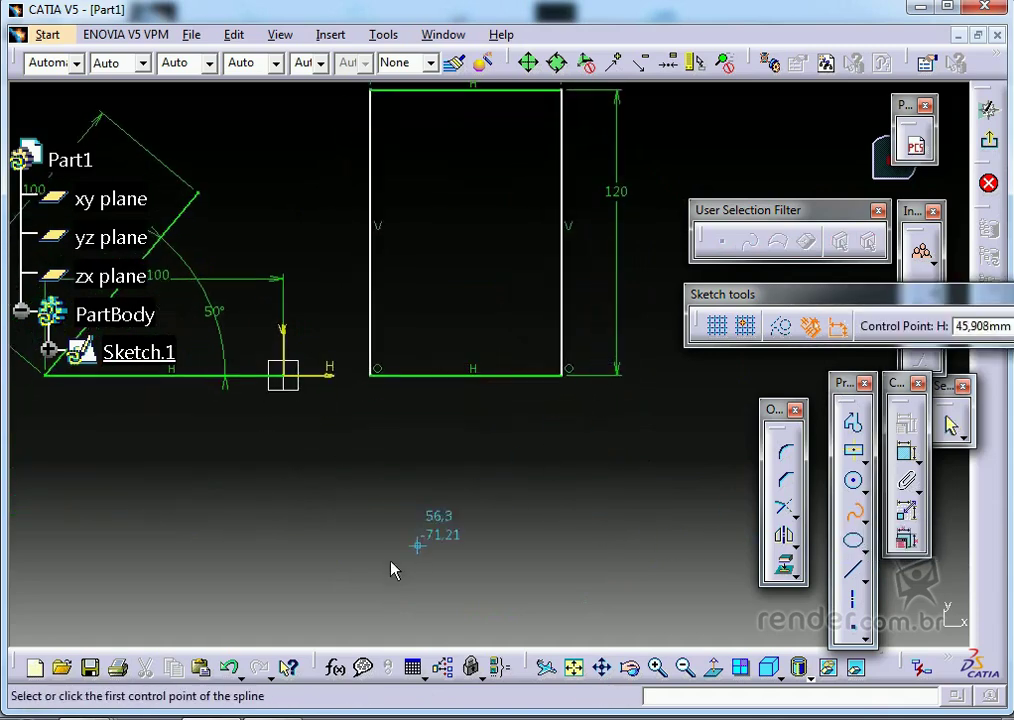
click(308, 567)
click(368, 455)
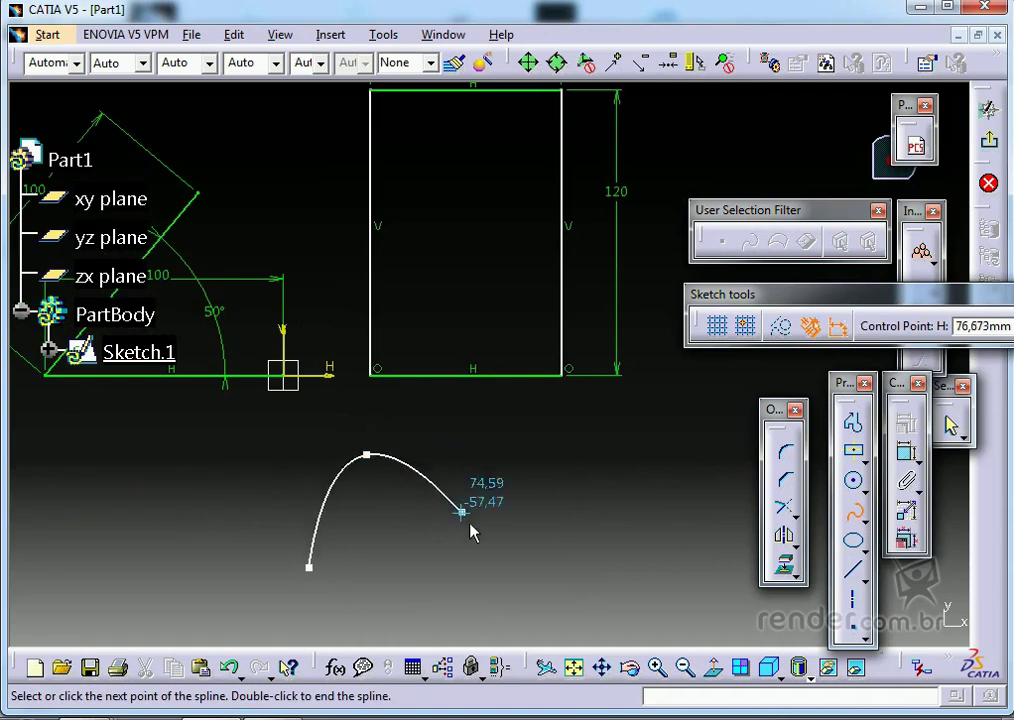
click(482, 568)
click(556, 474)
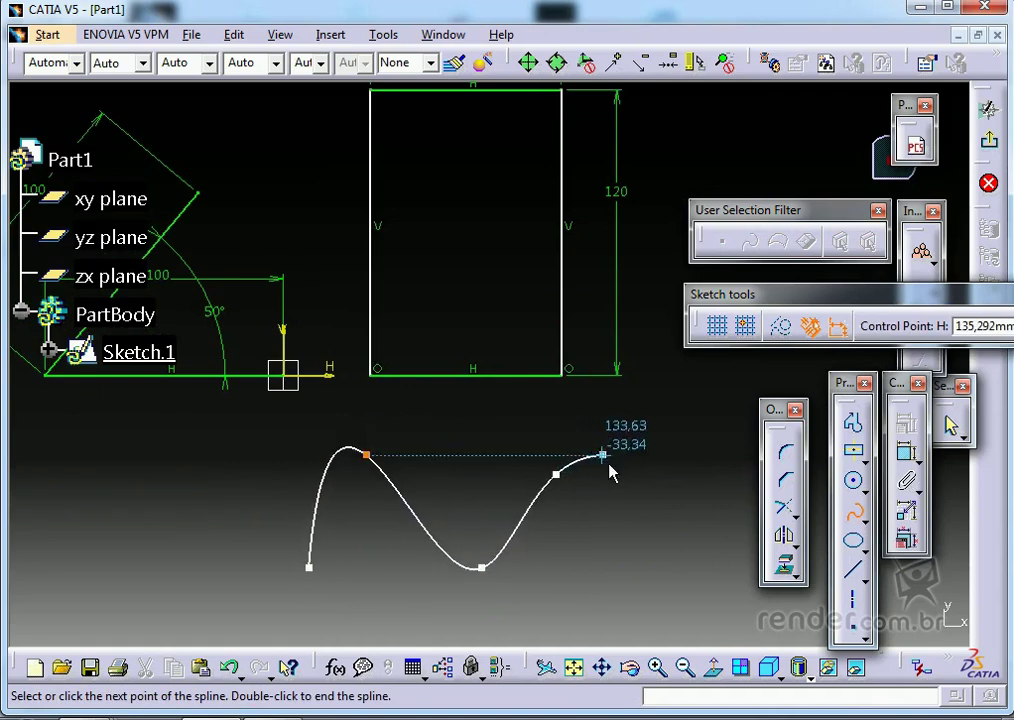
click(667, 554)
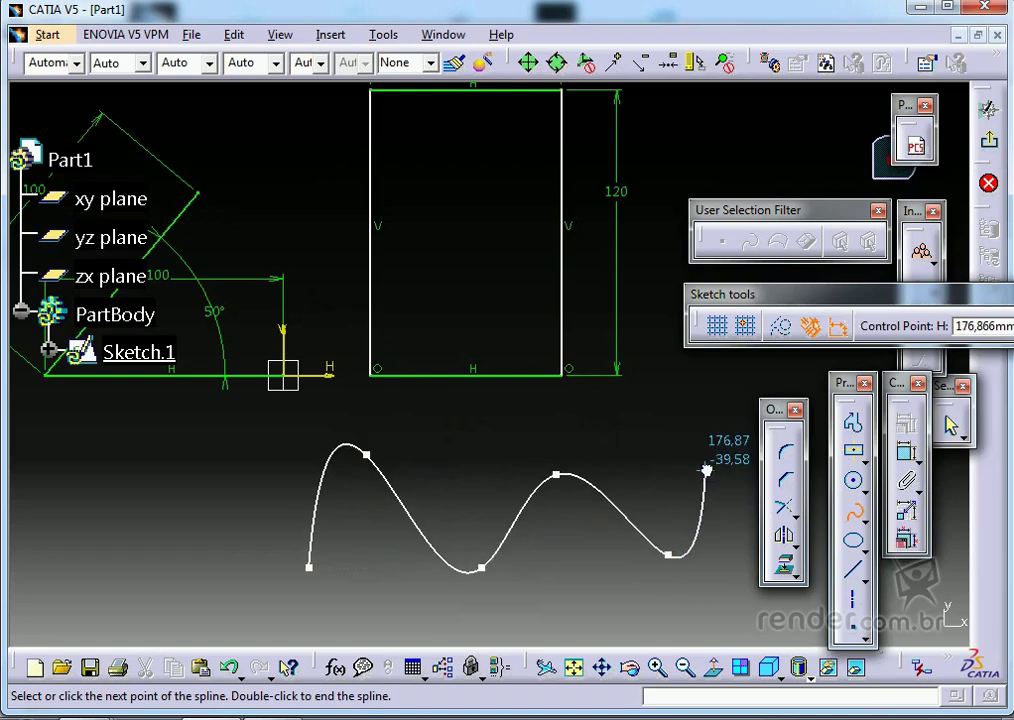
double_click(706, 470)
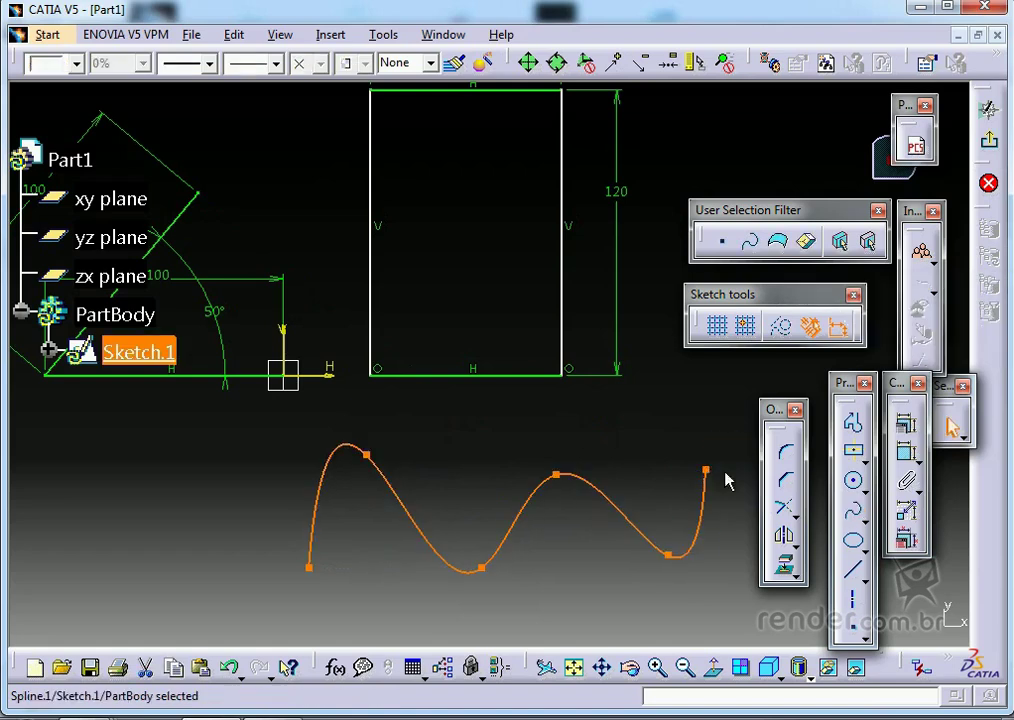
- Dimension the distance from the spline's first control point to the H axis and set it to 70 mm
click(907, 455)
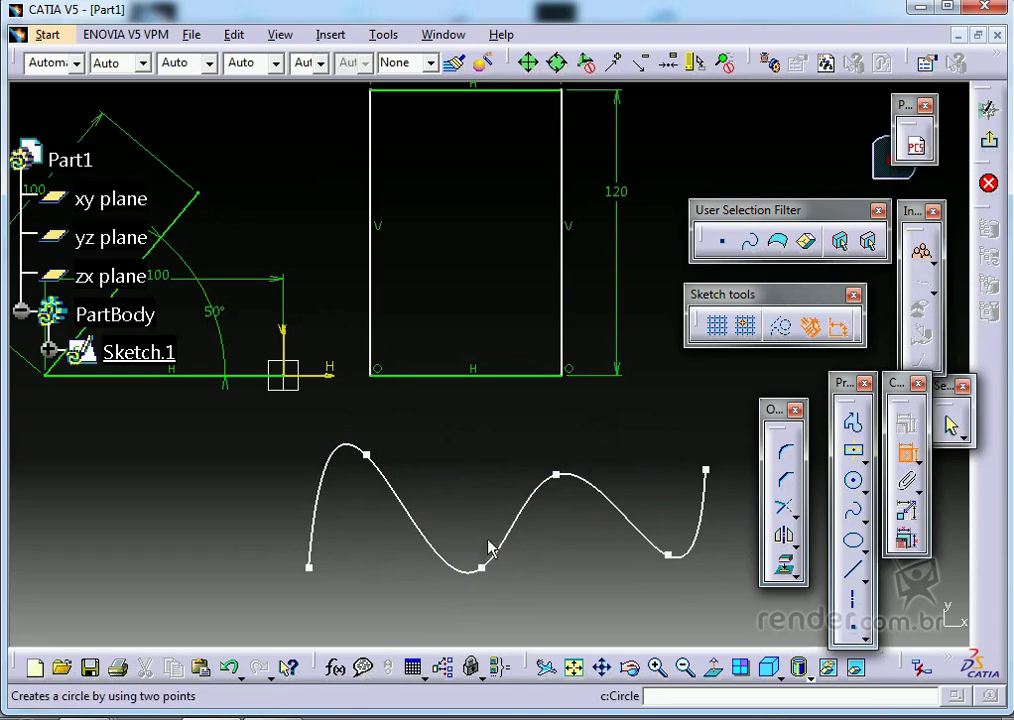
click(310, 572)
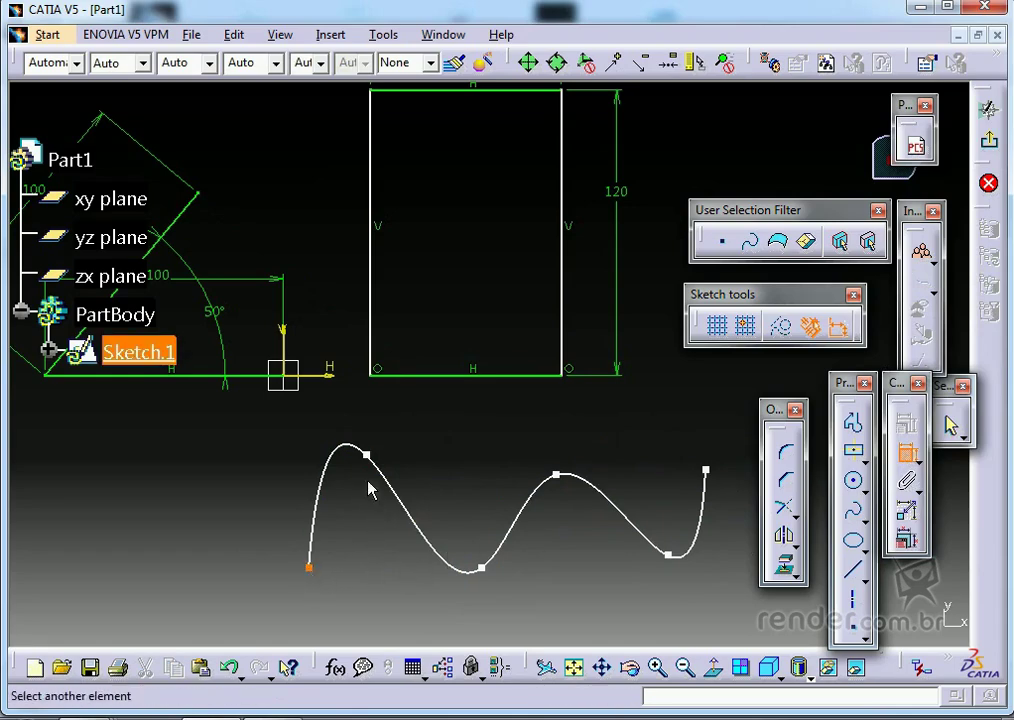
click(326, 380)
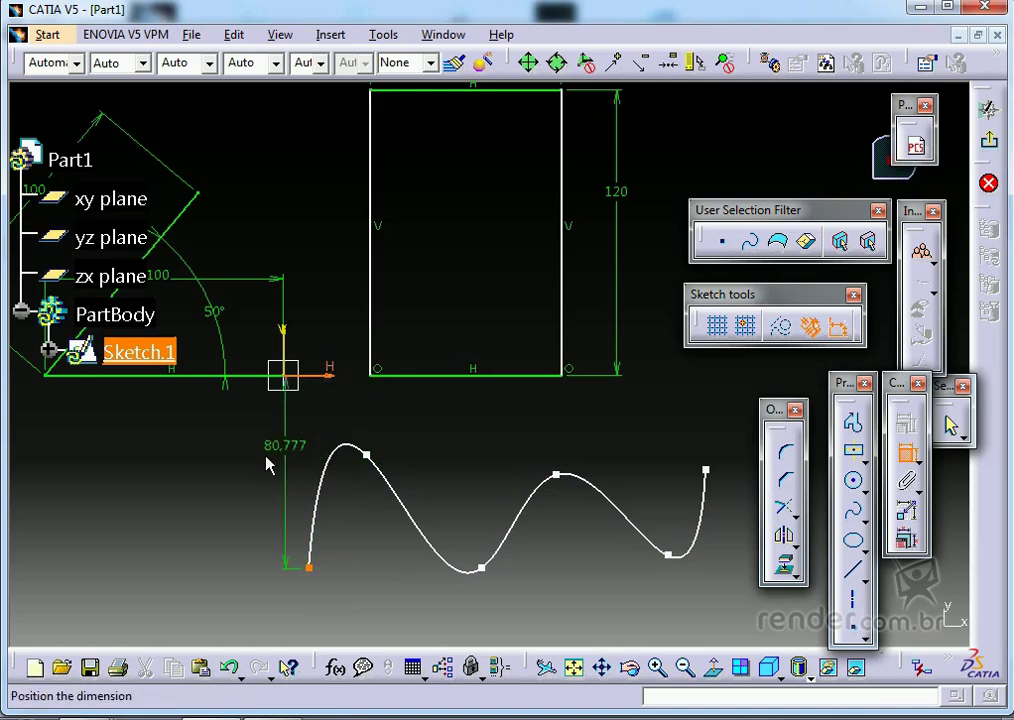
double_click(242, 465)
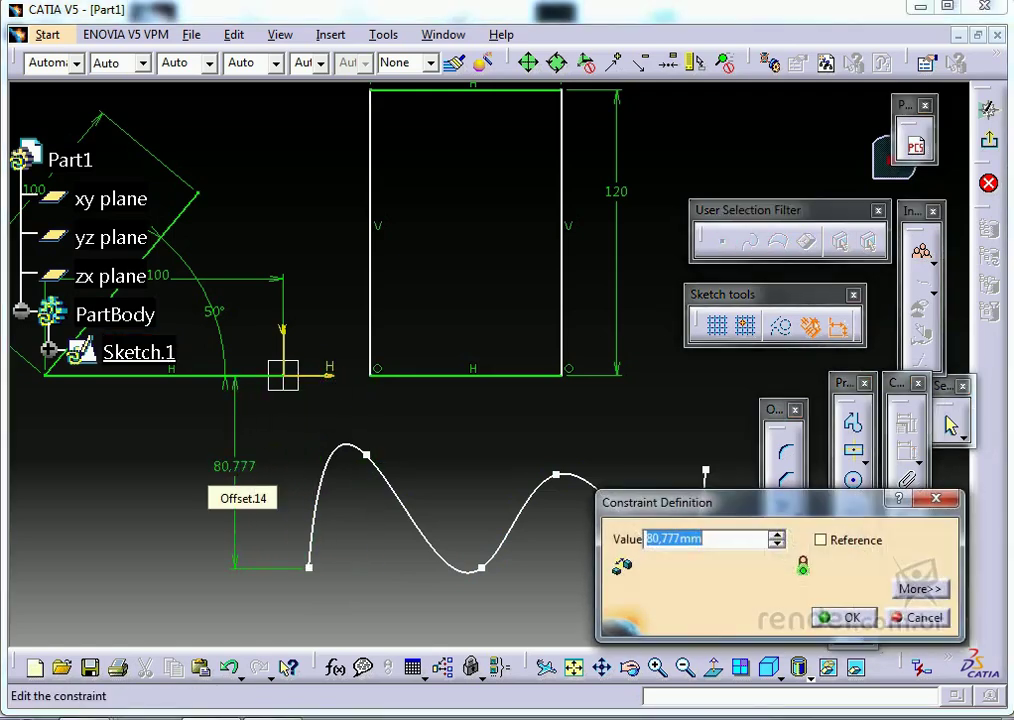
key(Return)
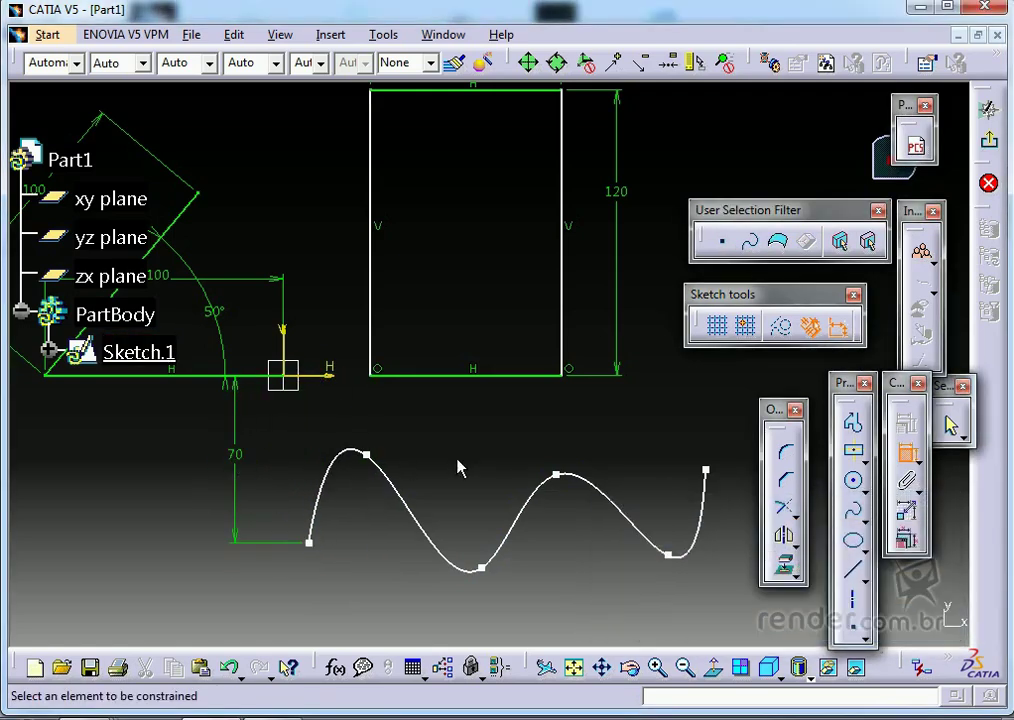
- Dimension the distance from the spline's second control point to the H axis and set it to 35 mm
click(367, 456)
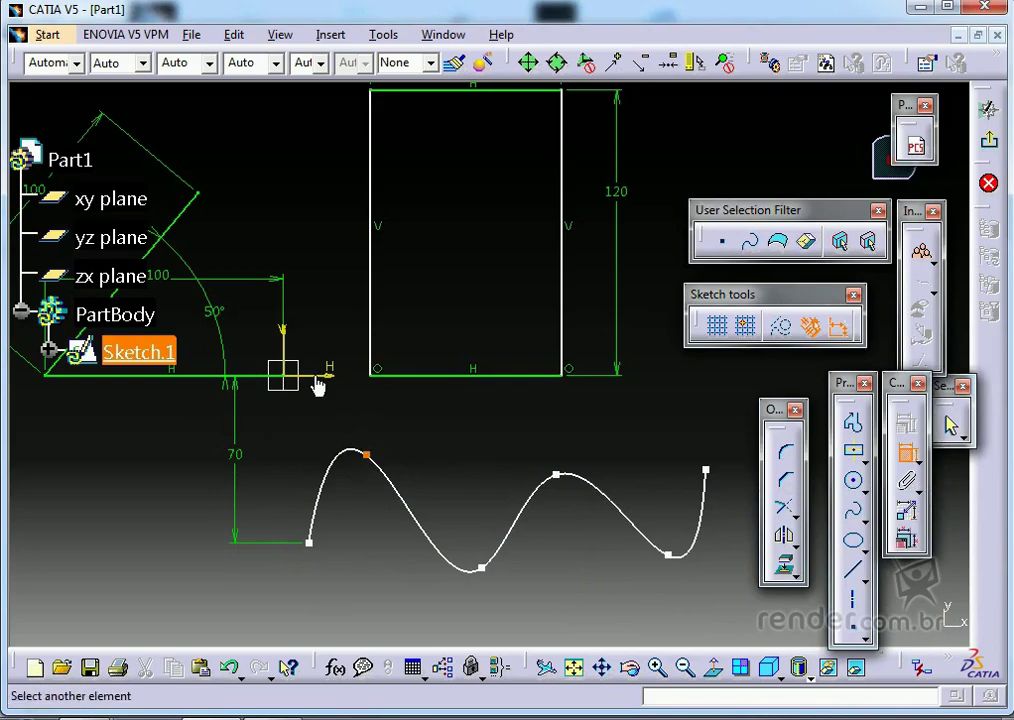
click(317, 387)
click(308, 423)
double_click(310, 425)
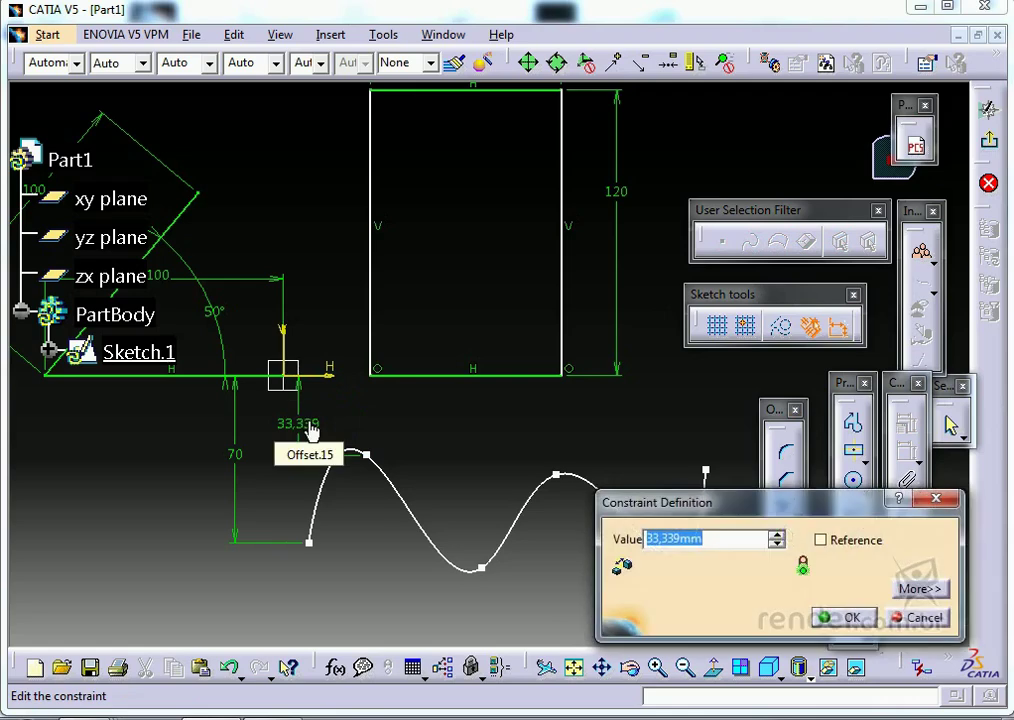
text(35)
key(Return)
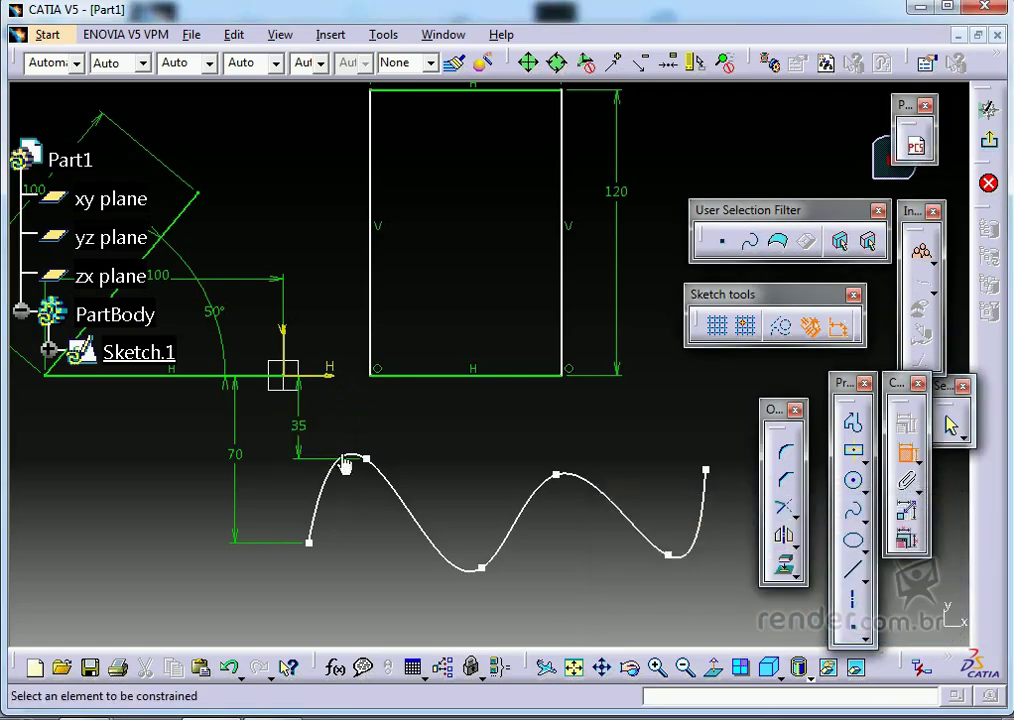
- Dimension the horizontal distance from the spline's second control point to the V axis and set it to 50 mm
click(368, 468)
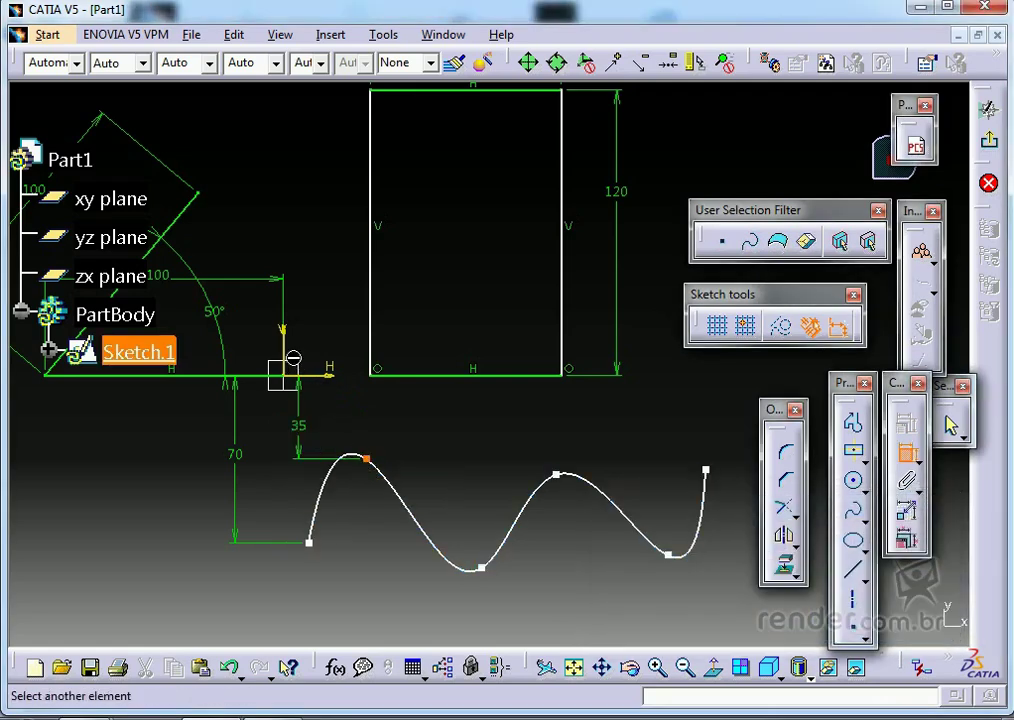
click(282, 400)
click(310, 600)
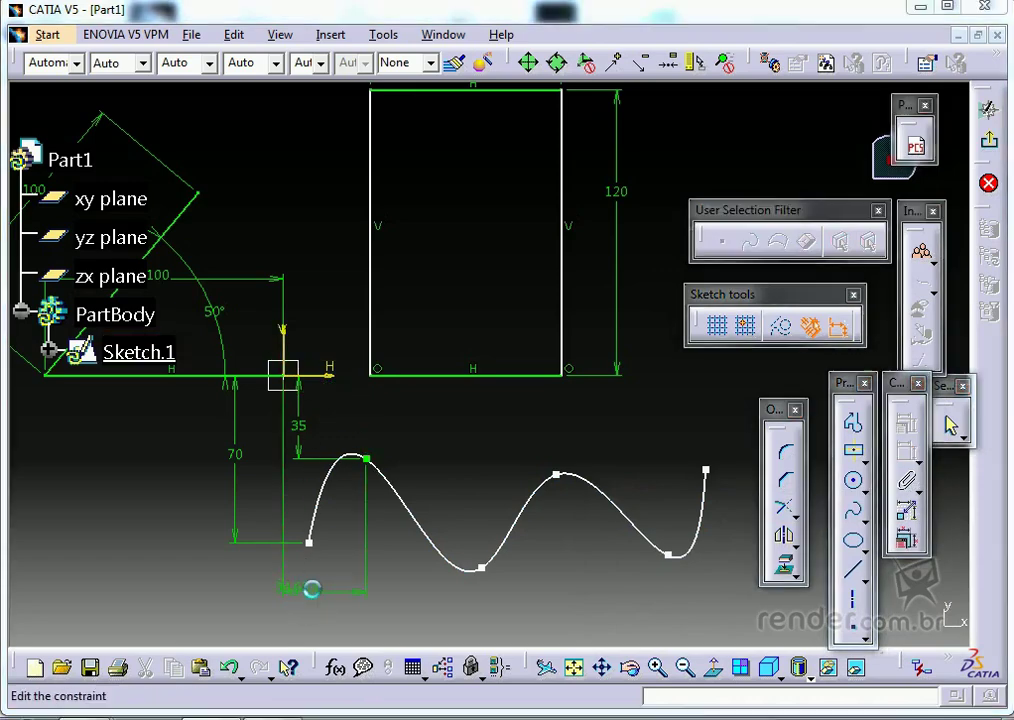
double_click(312, 597)
text(50)
key(Return)
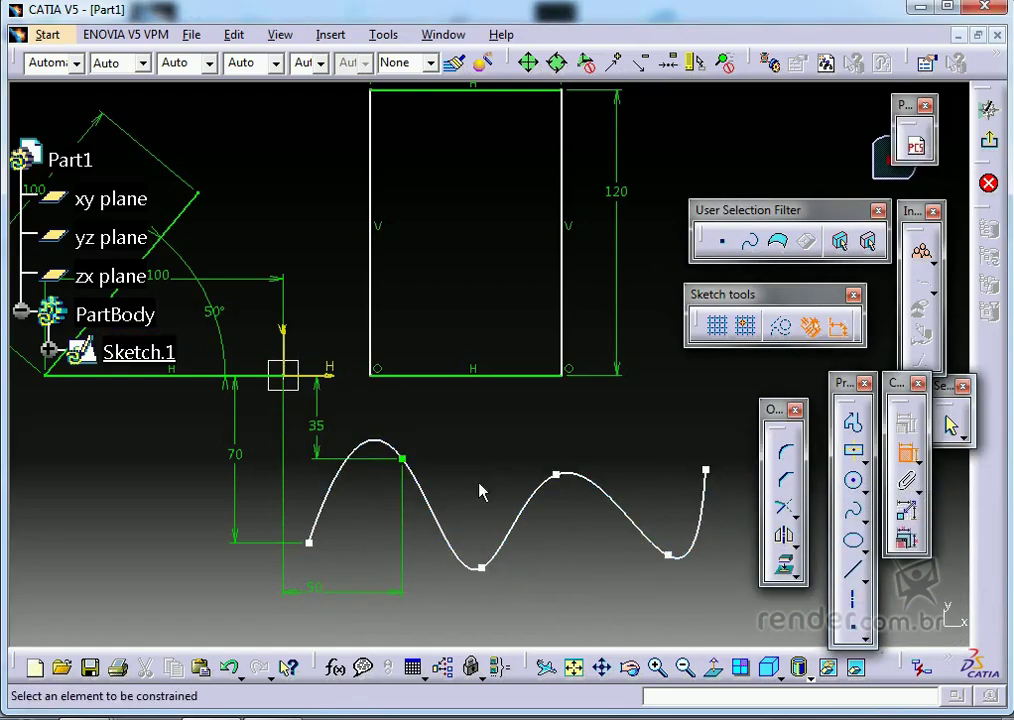
- Select the spline's third control point as the first element of a dimension
click(482, 563)
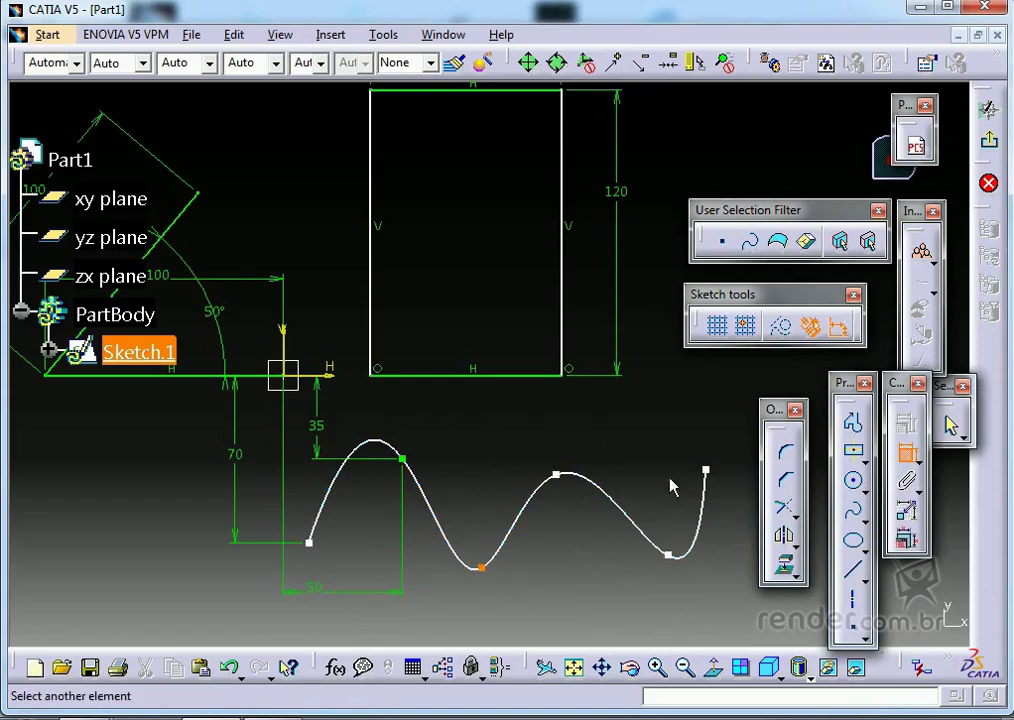
mouse_move(491, 471)
middle_down()
mouse_move(484, 462)
mouse_move(463, 552)
middle_up()
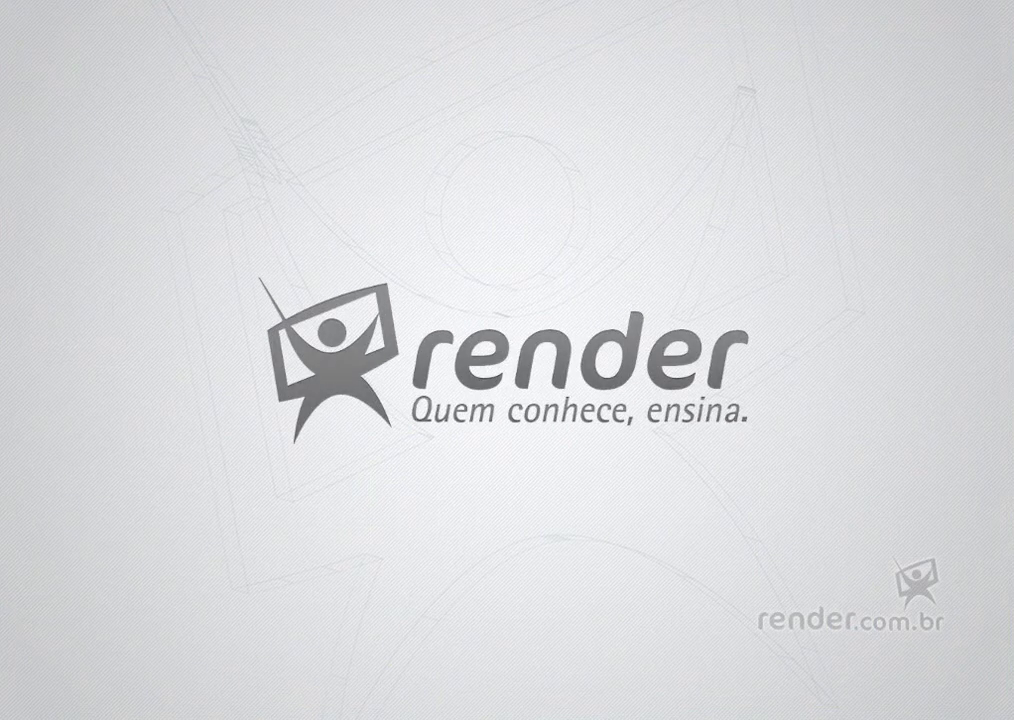